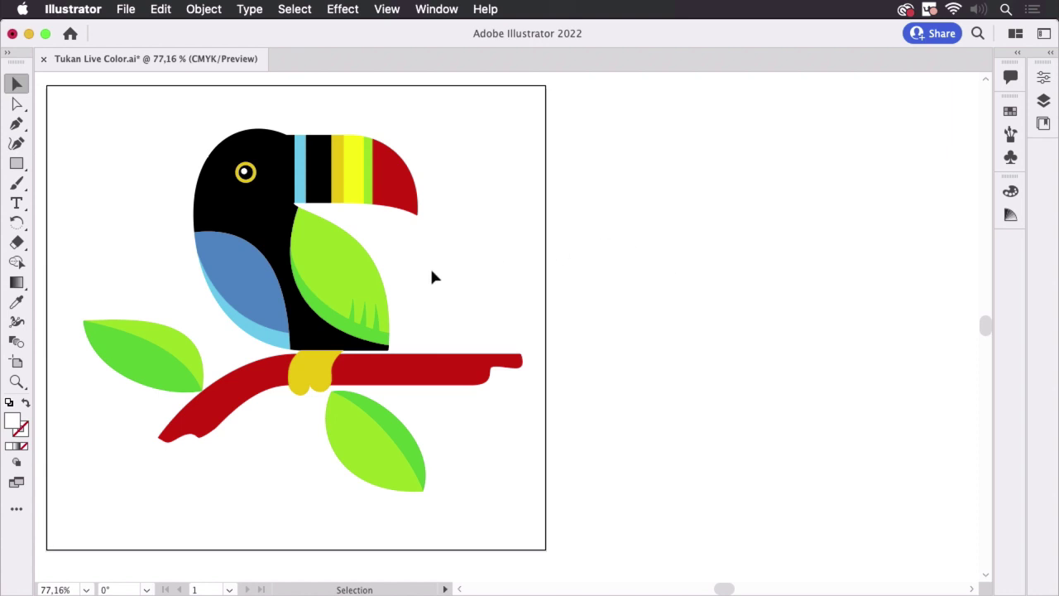
# Select the whole toucan Live Paint group with the Selection tool.
pyautogui.click(341, 286)
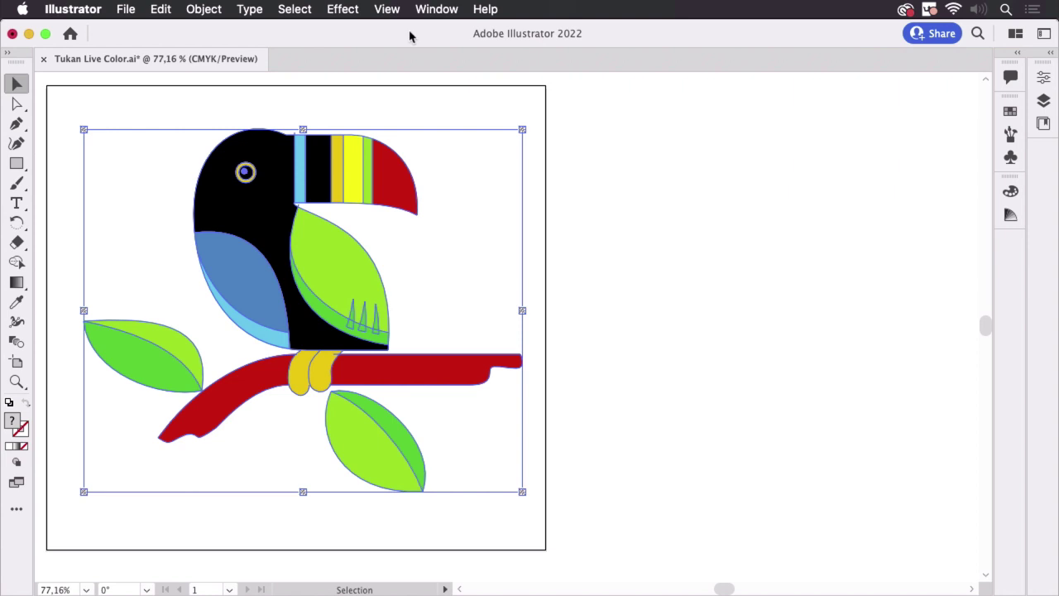
# Show the Control bar via Window > Control and bring up Recolor Artwork for the toucan.
pyautogui.click(439, 10)
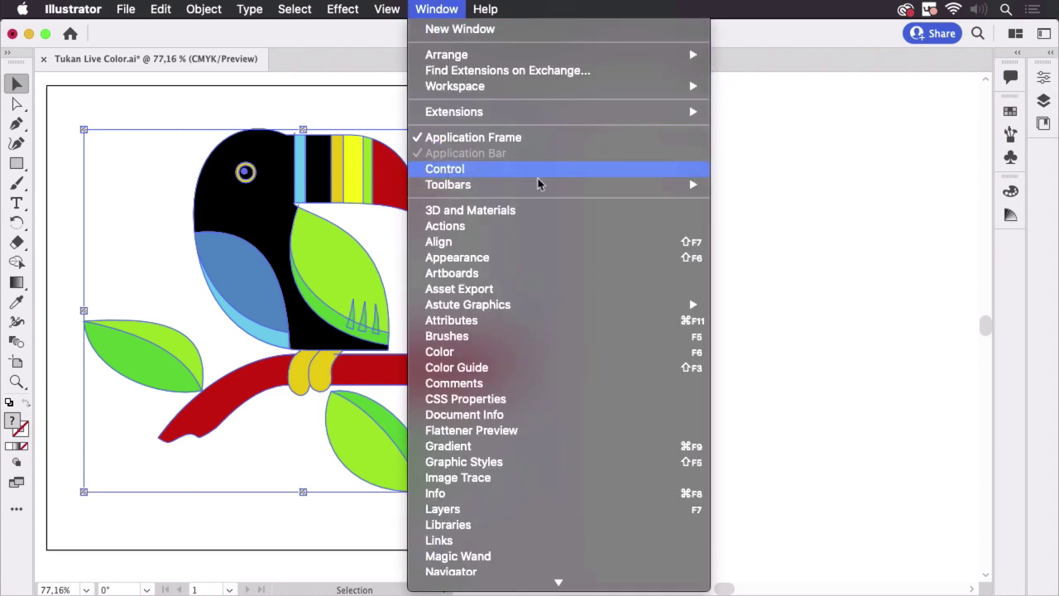
pyautogui.click(446, 173)
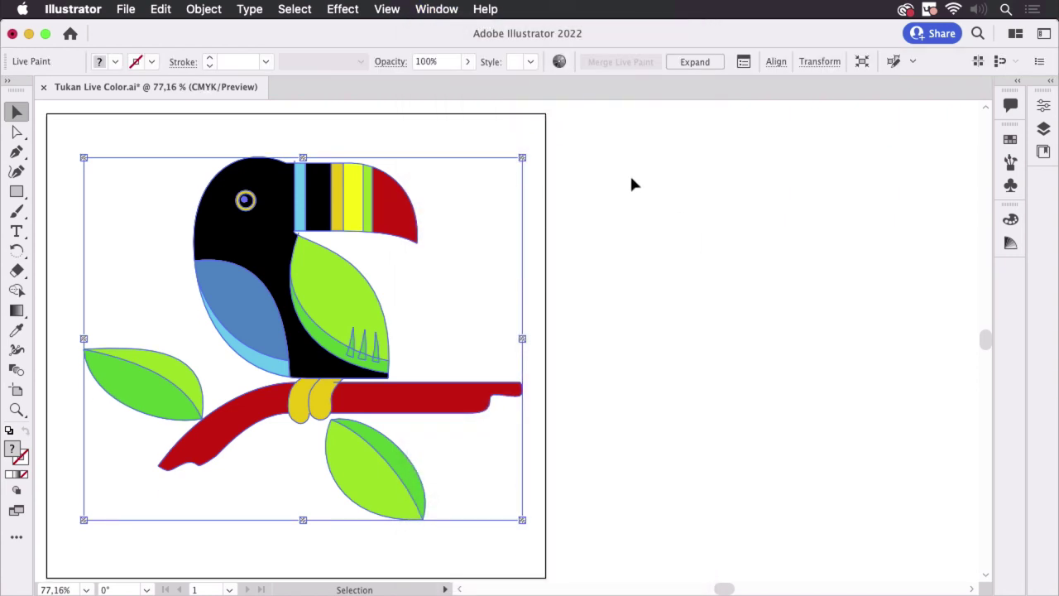
pyautogui.click(560, 63)
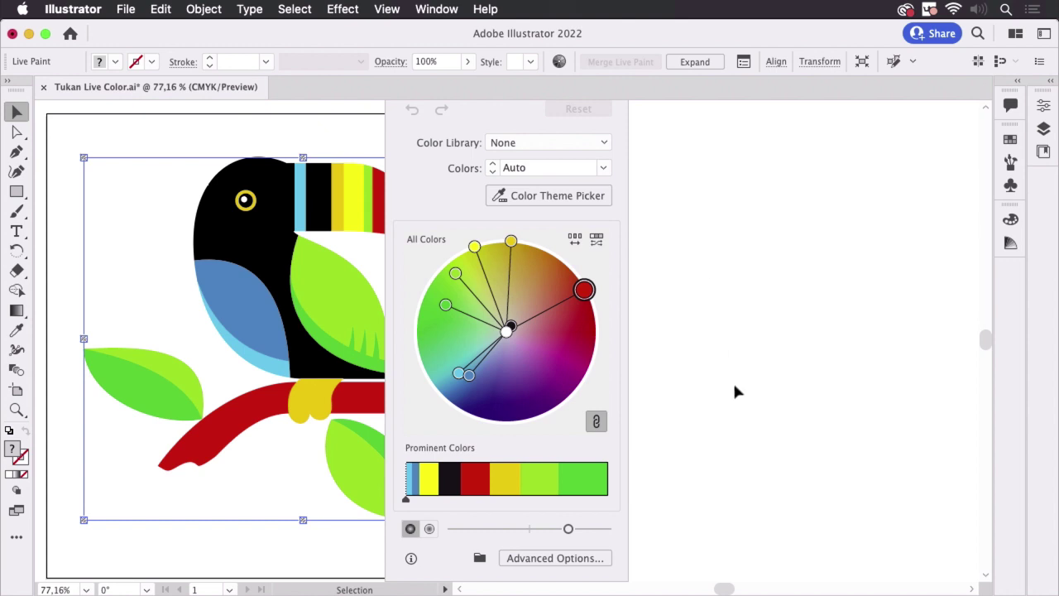
# In Recolor Artwork's advanced options, apply the Toucan color group of magentas and tan.
pyautogui.click(539, 561)
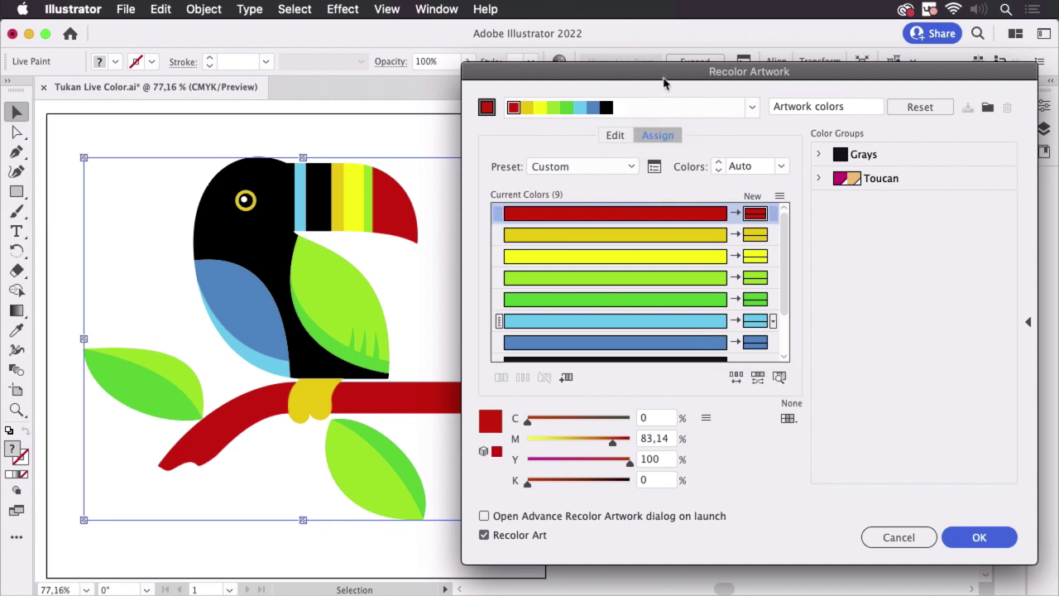
pyautogui.moveTo(665, 76); pyautogui.dragTo(687, 101)
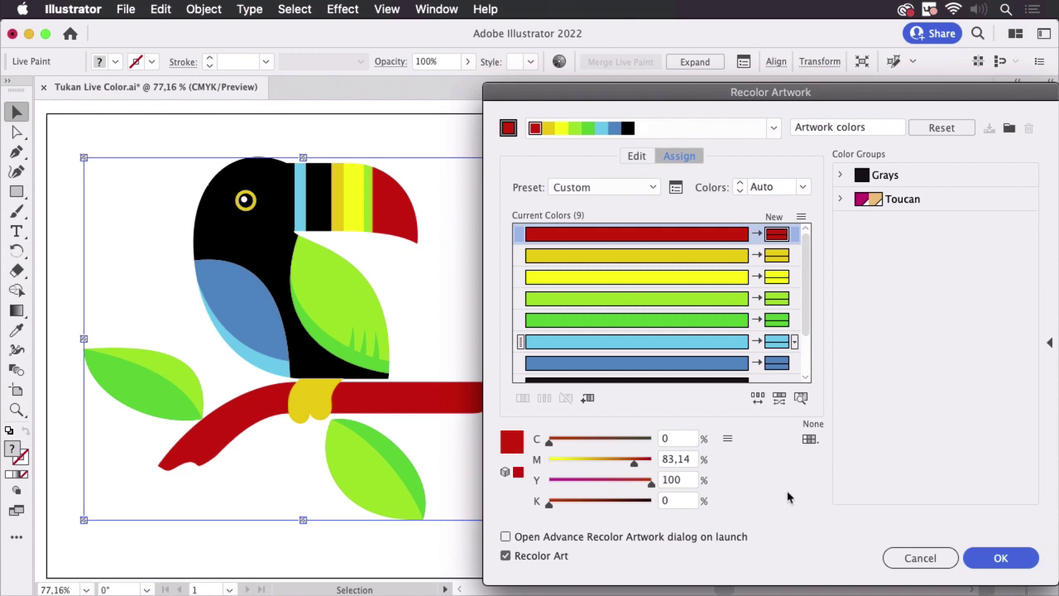
pyautogui.click(804, 189)
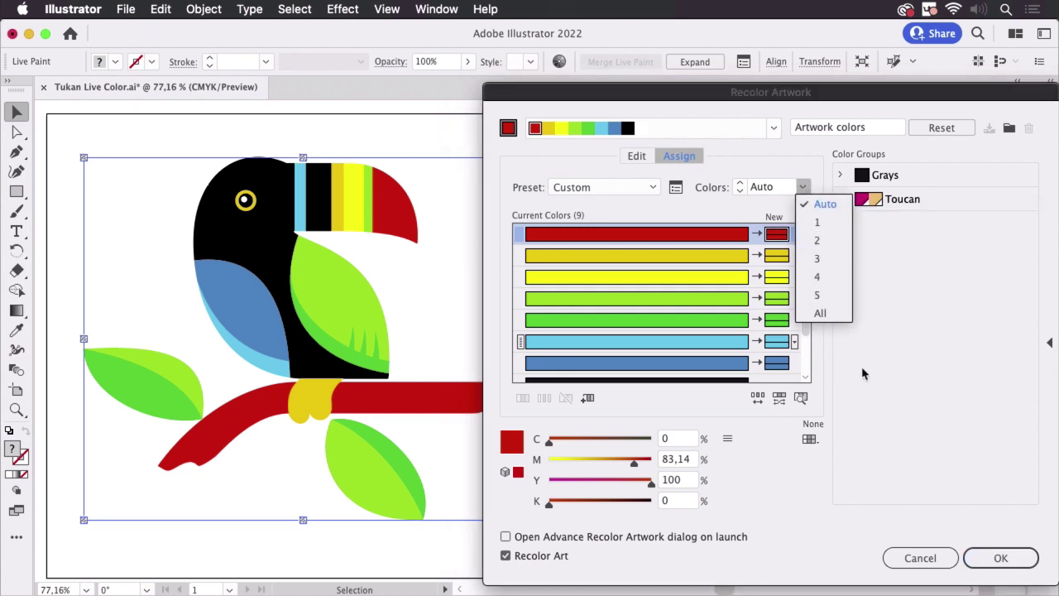
pyautogui.click(800, 167)
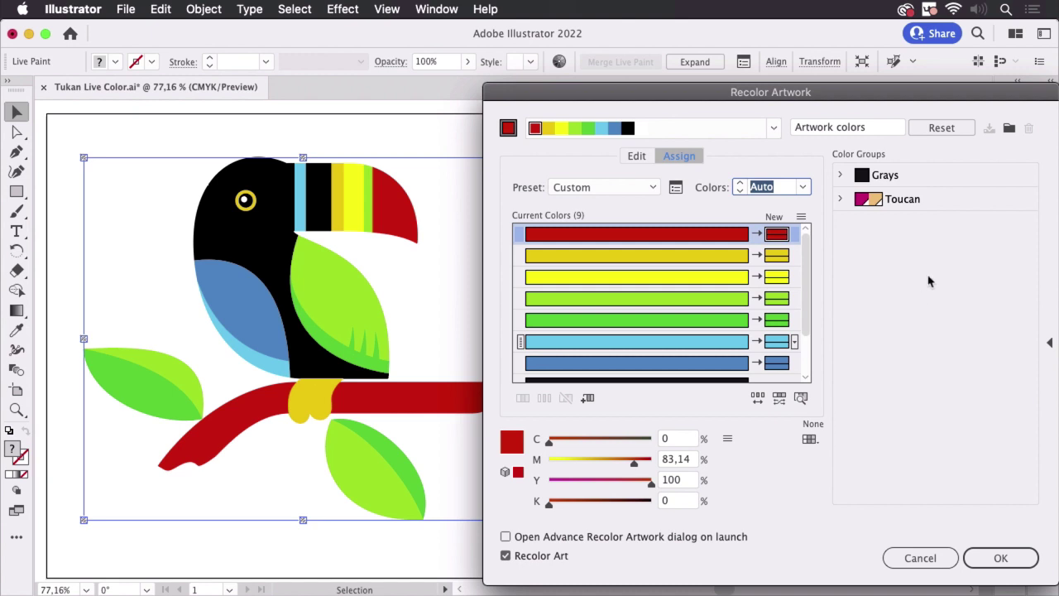
pyautogui.click(902, 199)
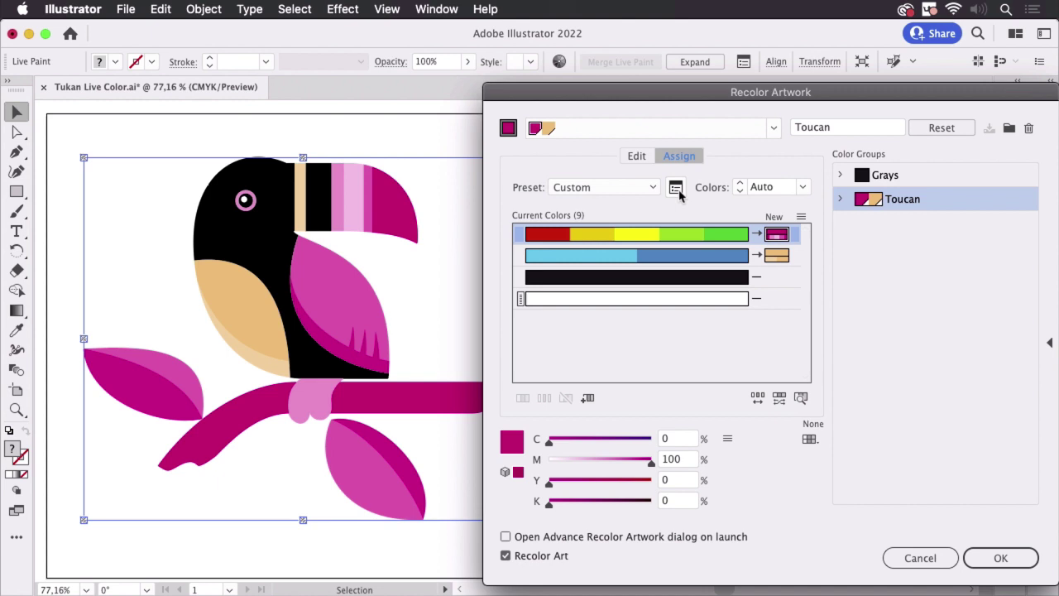
pyautogui.click(676, 189)
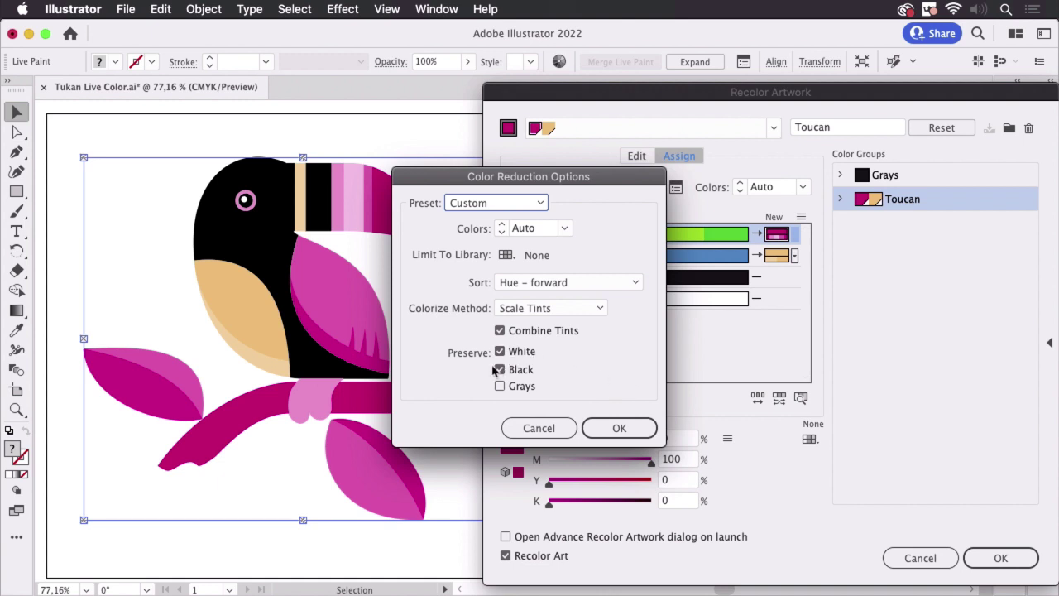
pyautogui.click(548, 433)
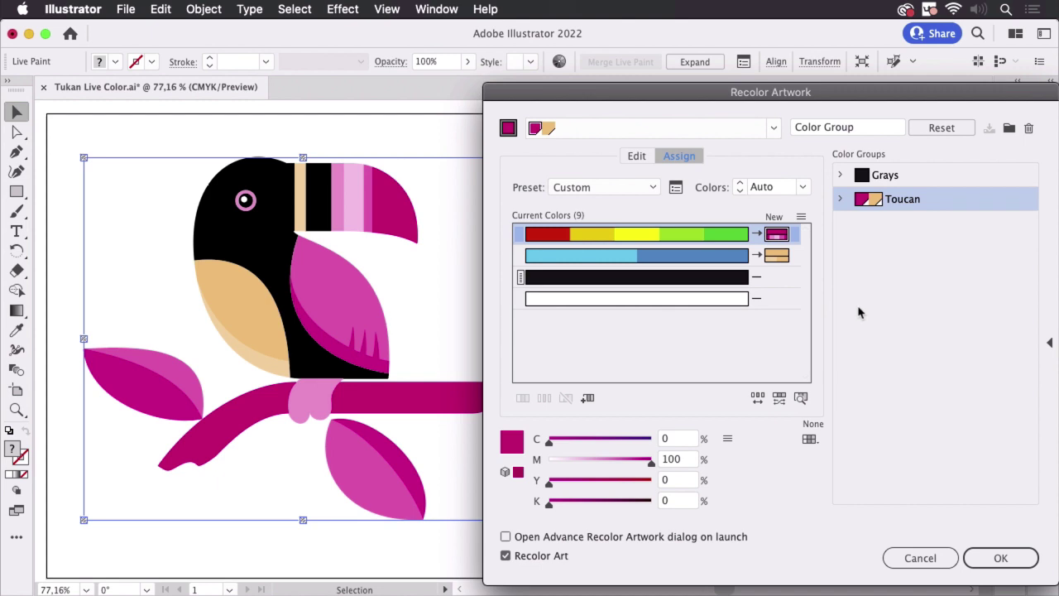
# Preview the color wheel in the Edit tab, then return to the Assign mapping.
pyautogui.click(637, 157)
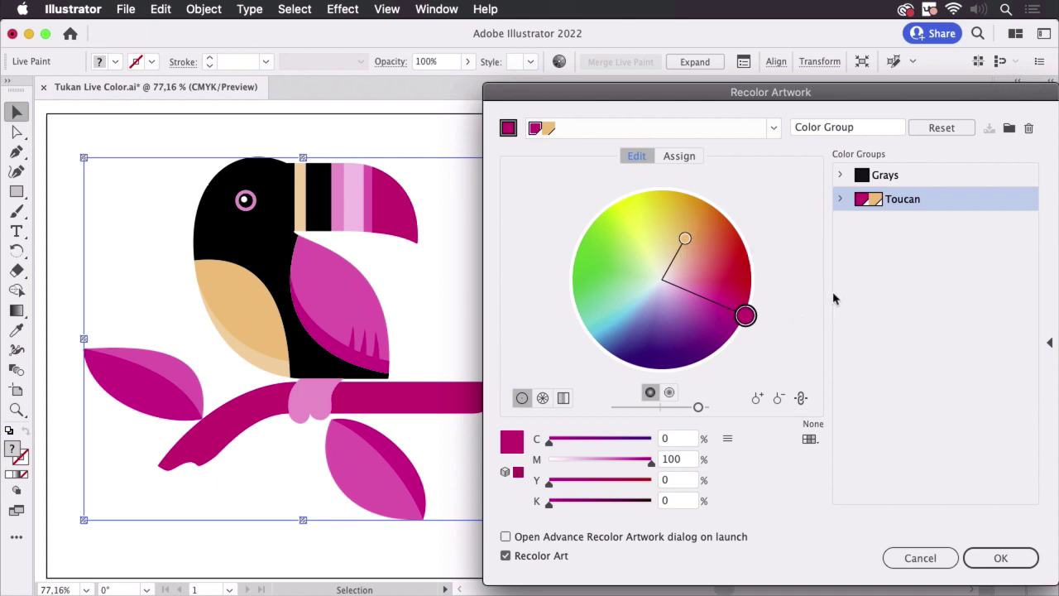
pyautogui.click(693, 156)
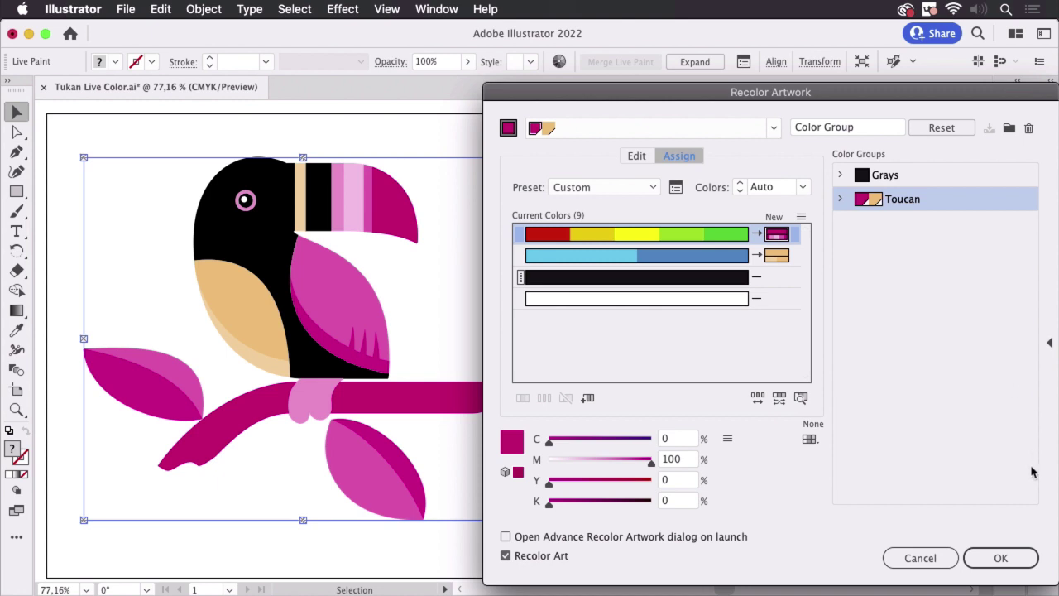
# Commit the magenta and tan recoloring, then deselect and reselect the toucan group.
pyautogui.click(1012, 559)
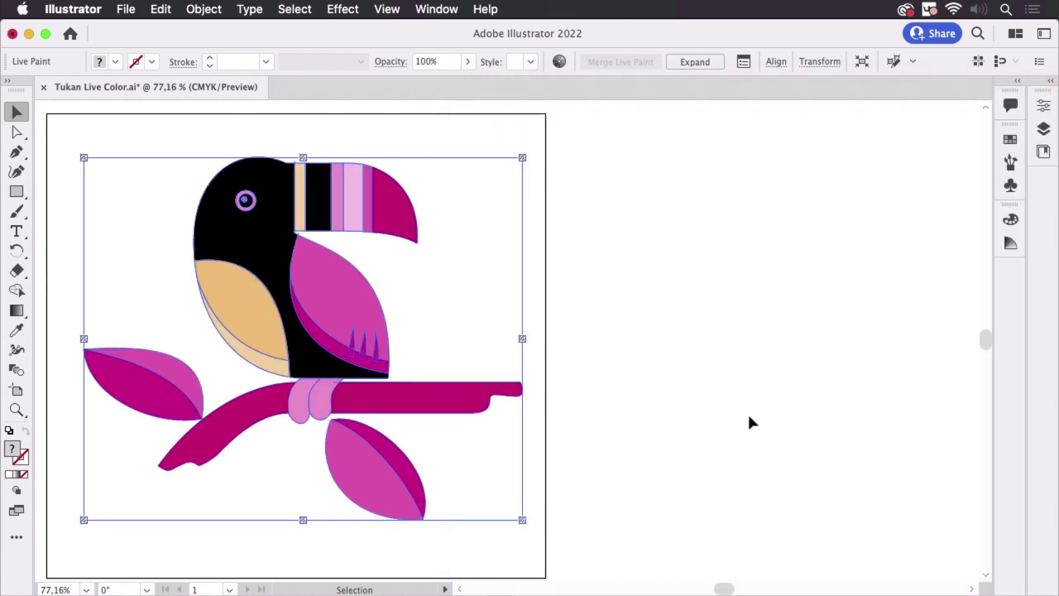
pyautogui.click(642, 278)
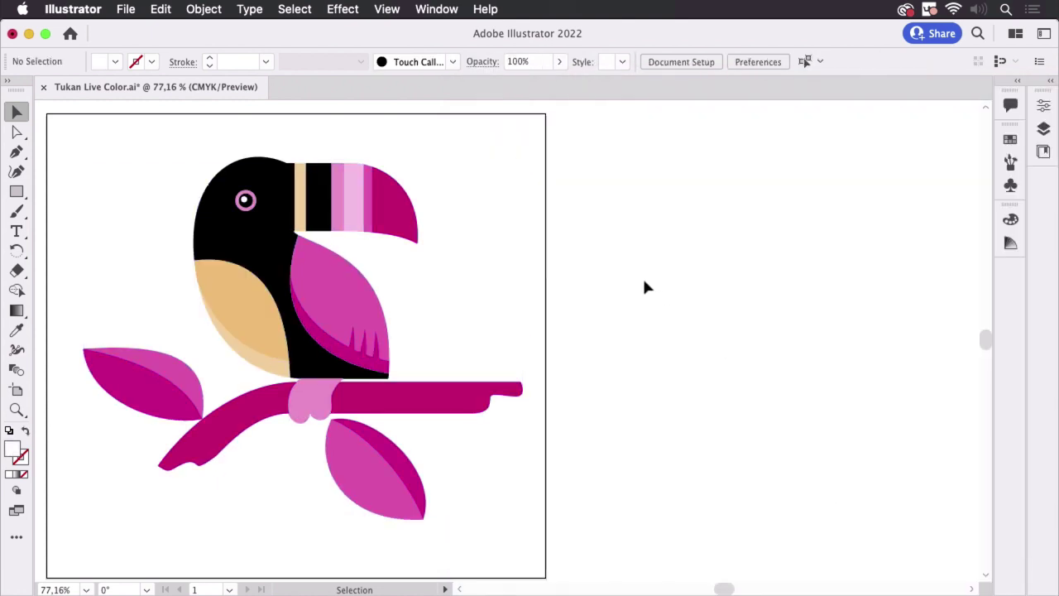
pyautogui.click(403, 222)
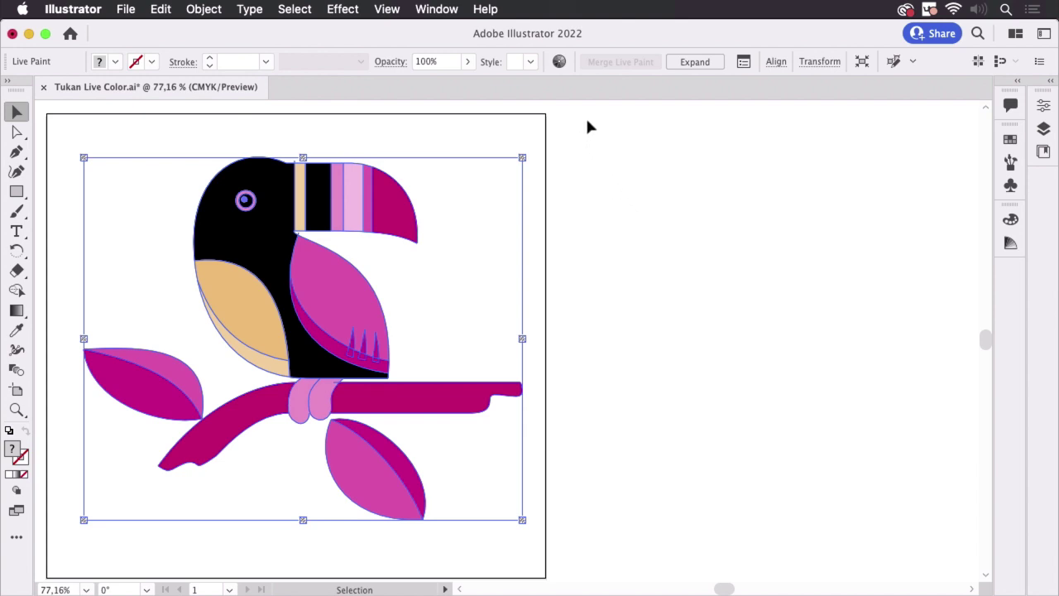
# Switch to the Advanced toolbar via Window > Toolbars and expand the Shape Builder flyout.
pyautogui.click(438, 9)
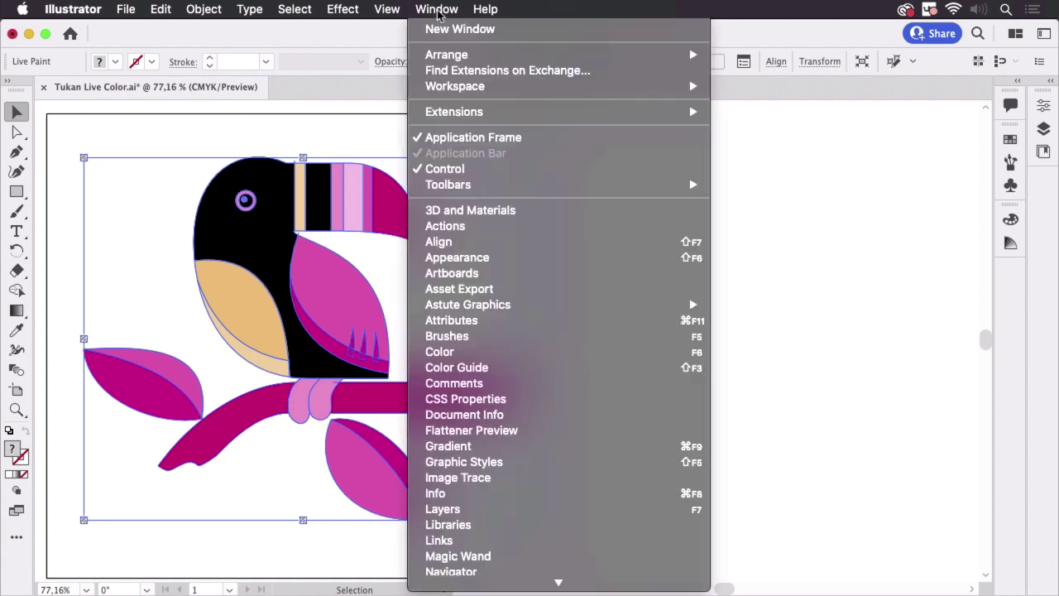
pyautogui.moveTo(494, 187)
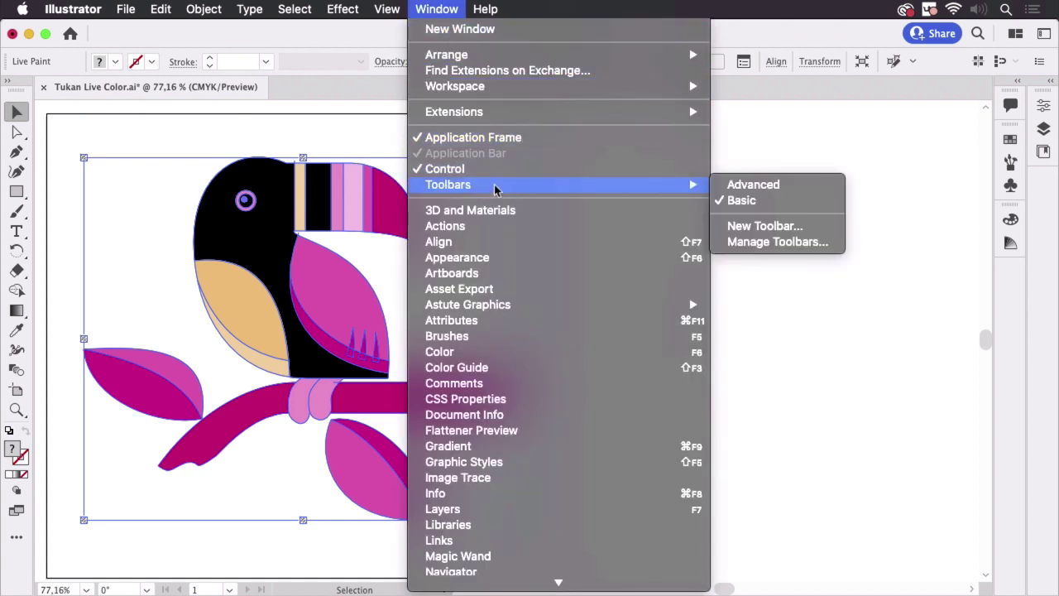
pyautogui.click(748, 185)
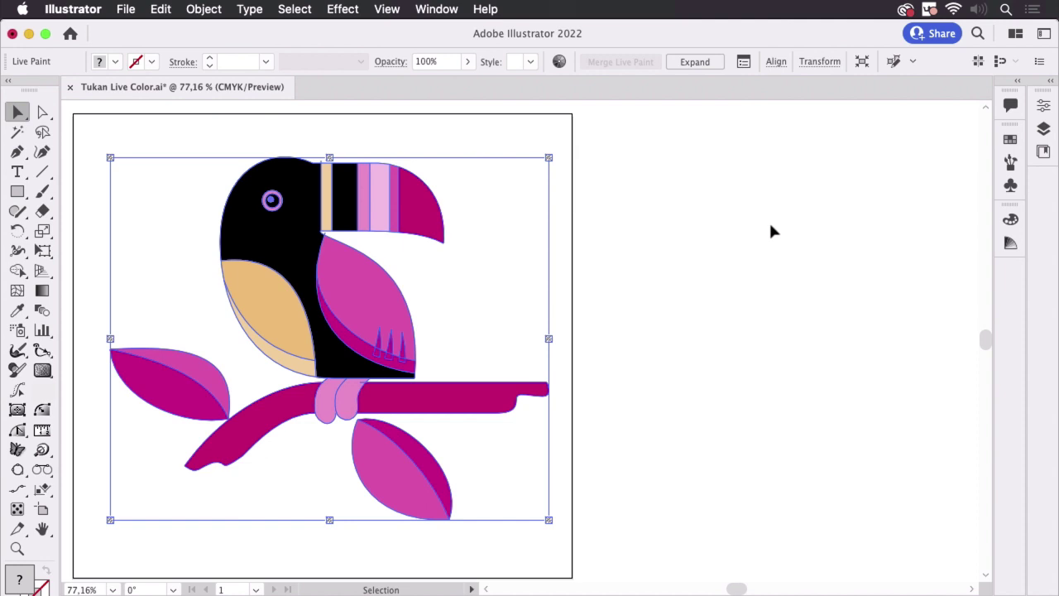
pyautogui.click(17, 271)
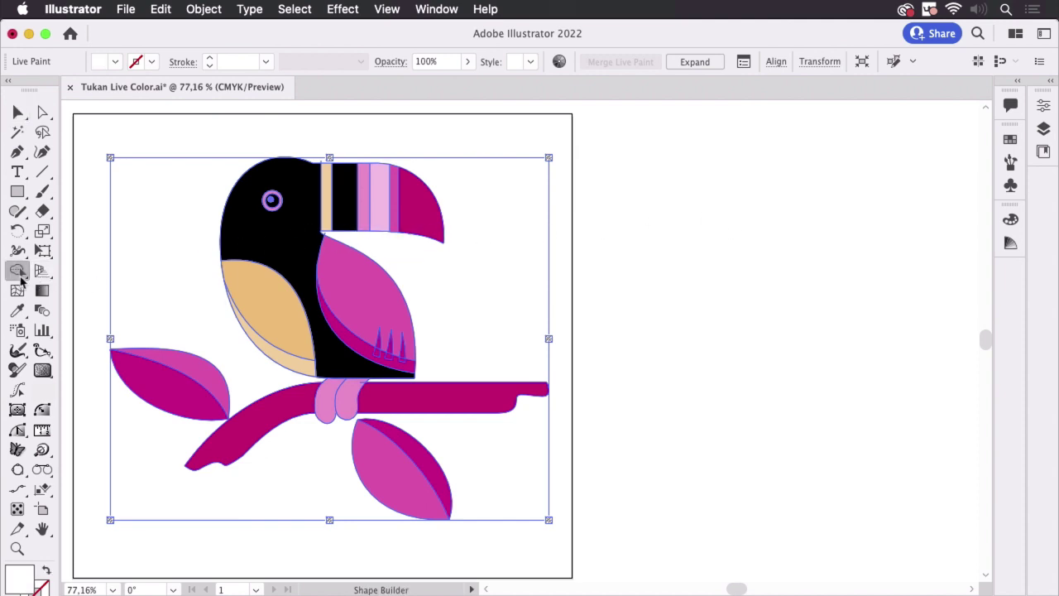
# Select the wing face with Live Paint Selection and inspect its 61% magenta tint in the Color panel.
pyautogui.click(68, 310)
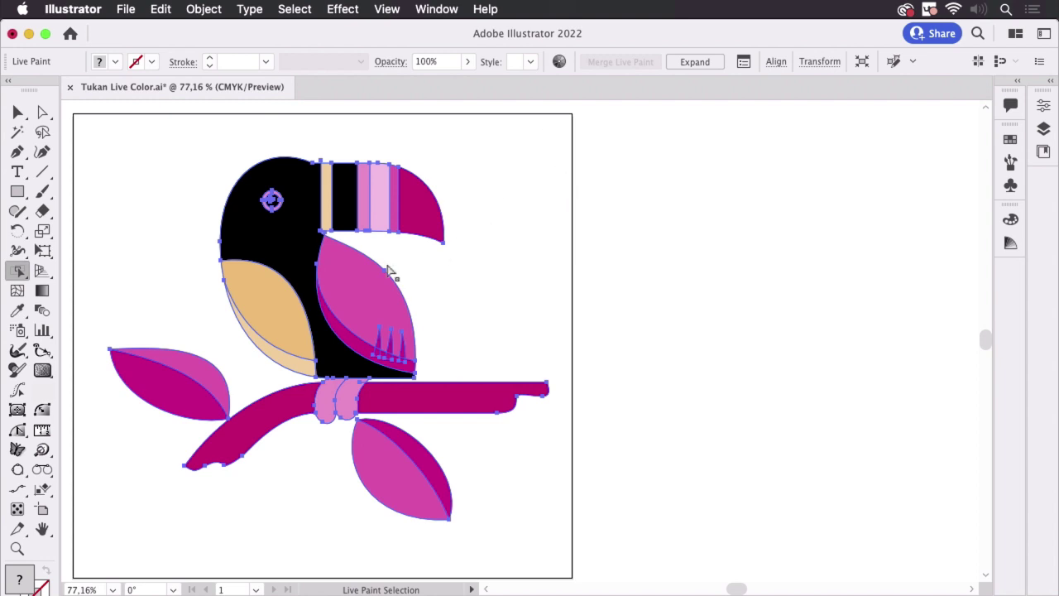
pyautogui.click(356, 286)
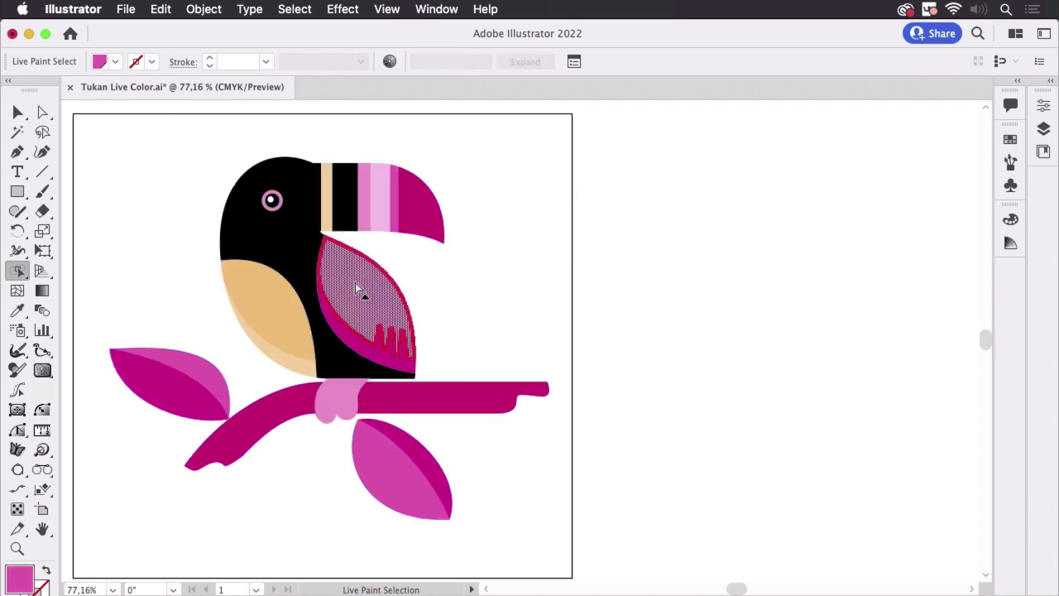
pyautogui.click(1011, 219)
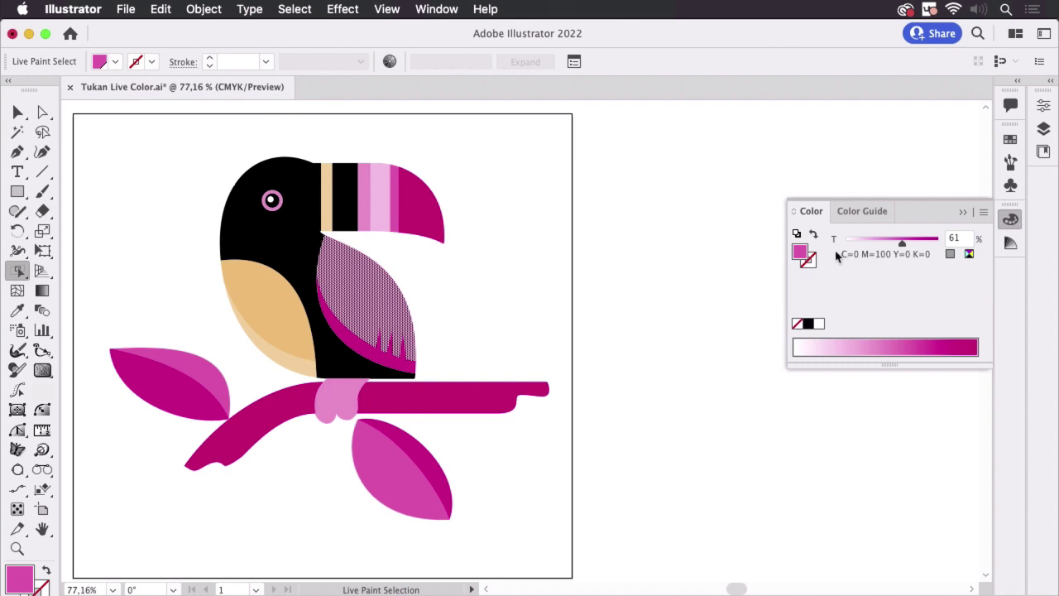
pyautogui.click(1012, 141)
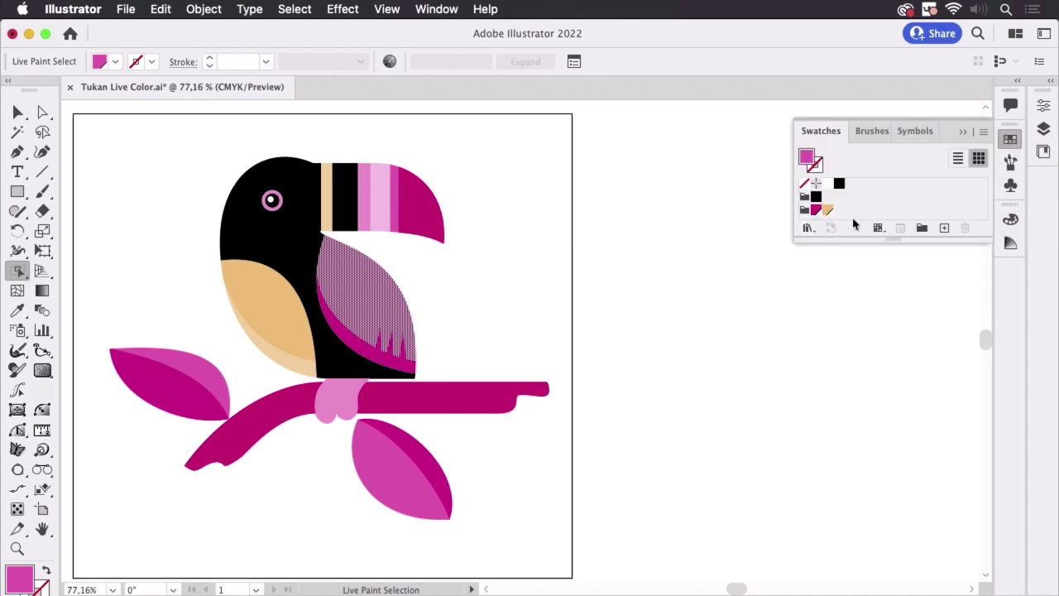
pyautogui.click(1011, 219)
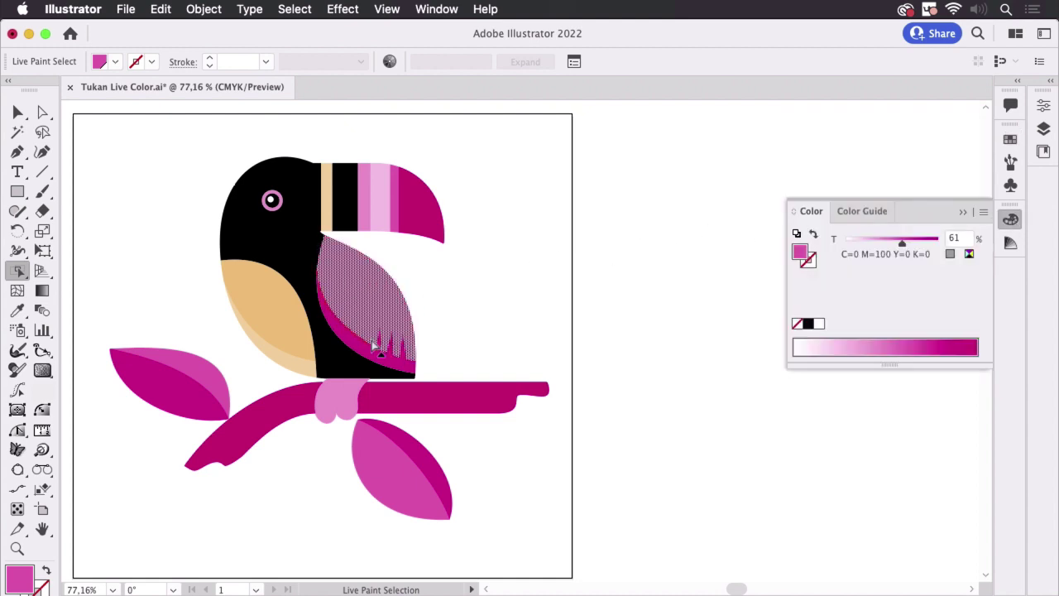
pyautogui.click(567, 298)
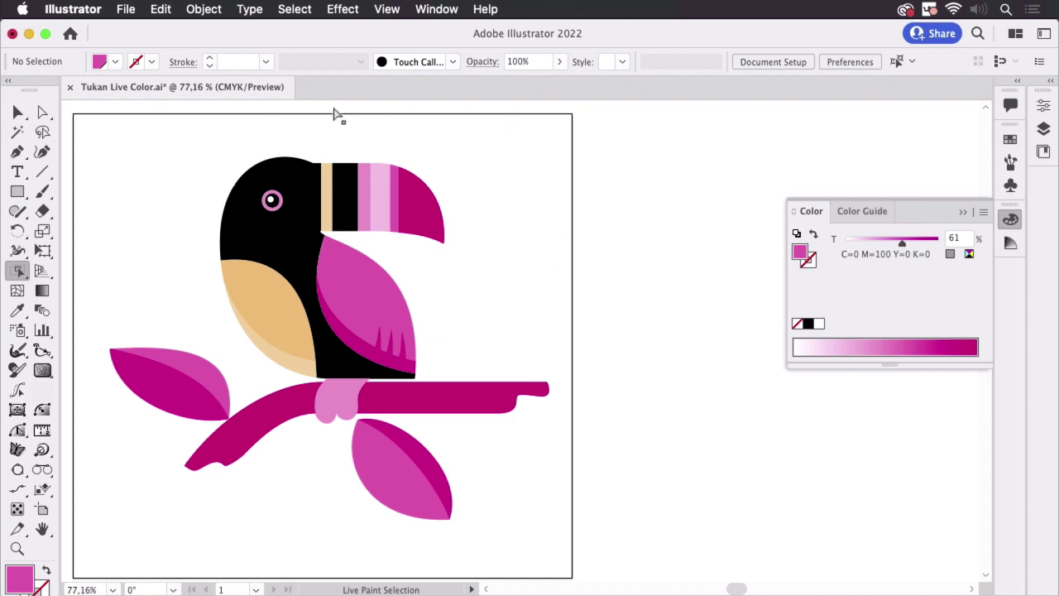
# Reselect the whole toucan group and undo the recoloring with Cmd+Z.
pyautogui.click(16, 115)
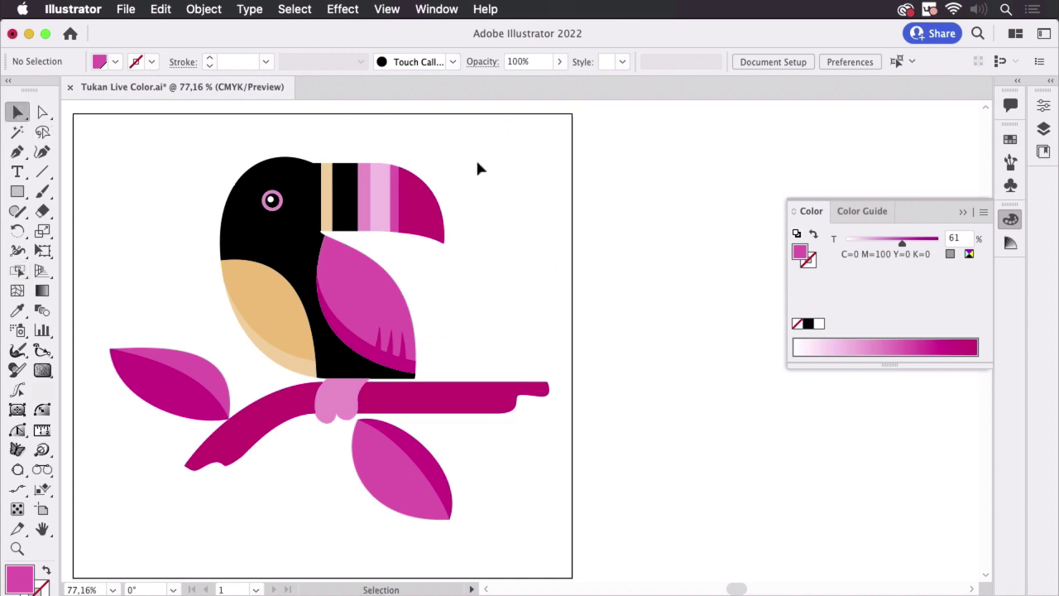
pyautogui.click(392, 205)
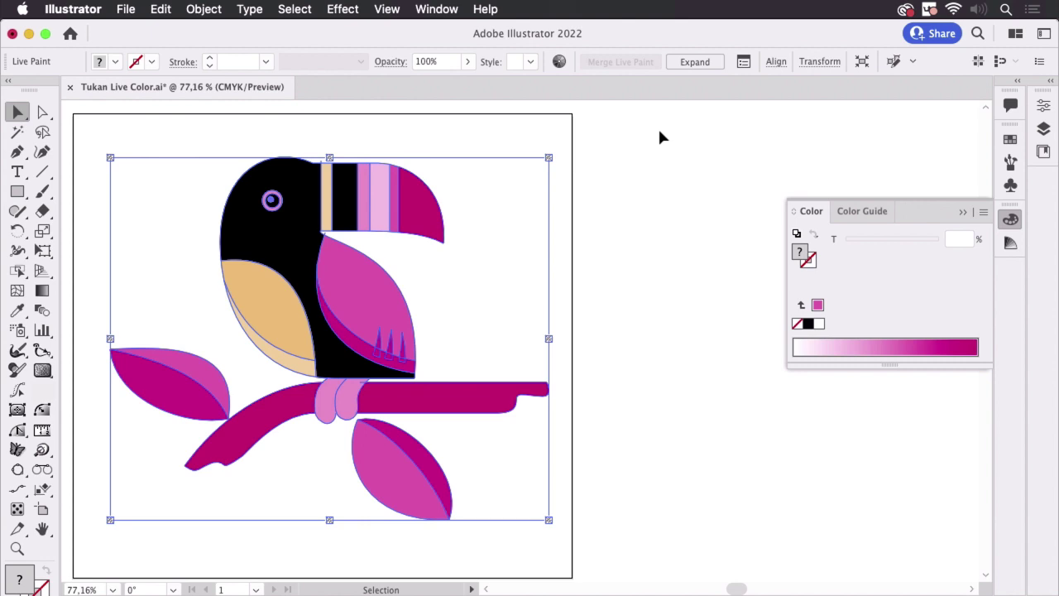
pyautogui.press('super+z')
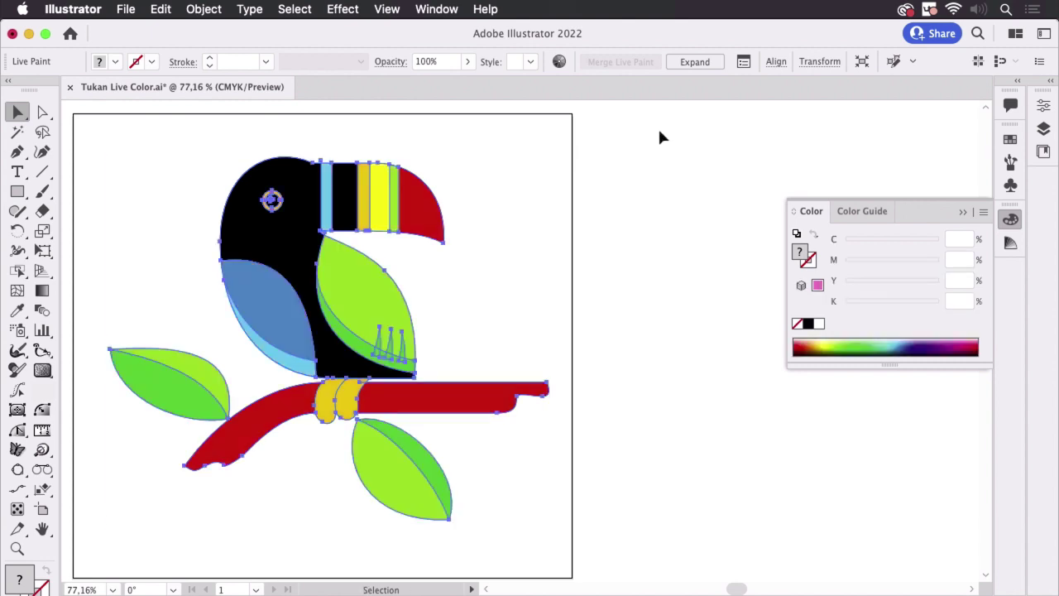
# Reopen Recolor Artwork's advanced options and apply the Toucan color group again.
pyautogui.click(560, 63)
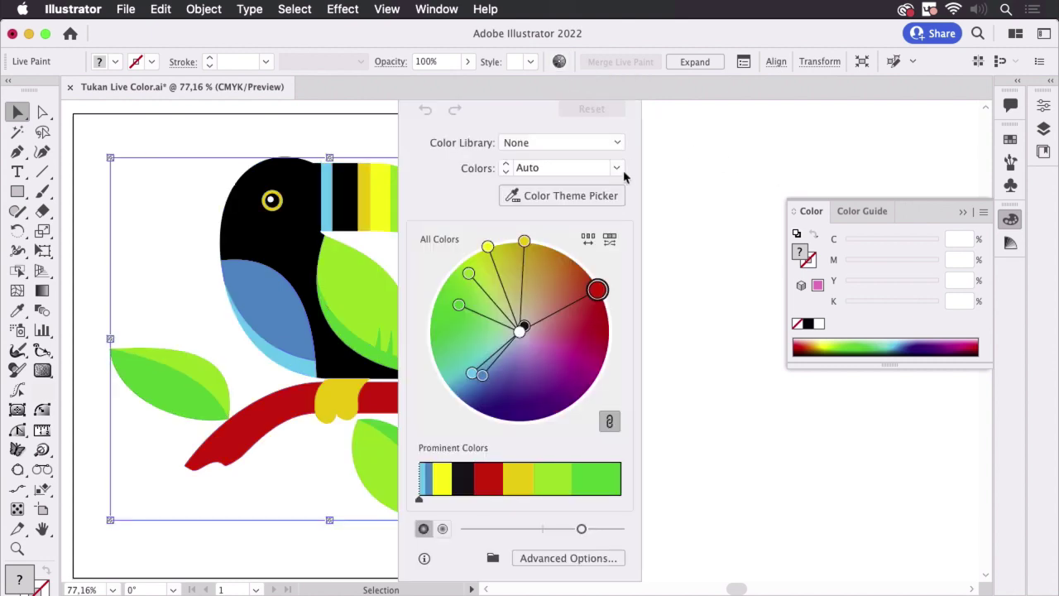
pyautogui.click(586, 560)
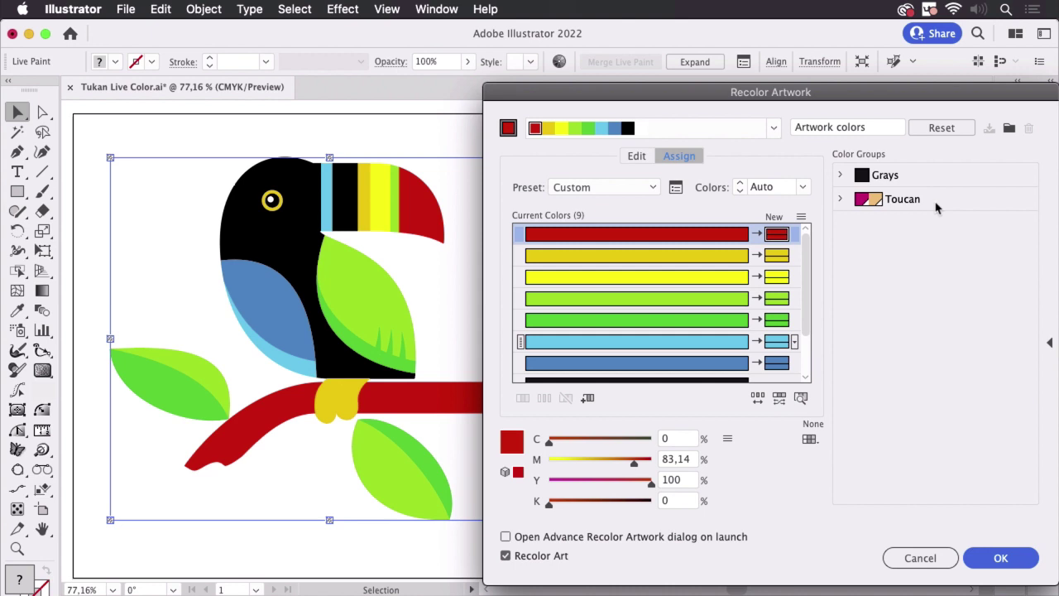
pyautogui.click(902, 199)
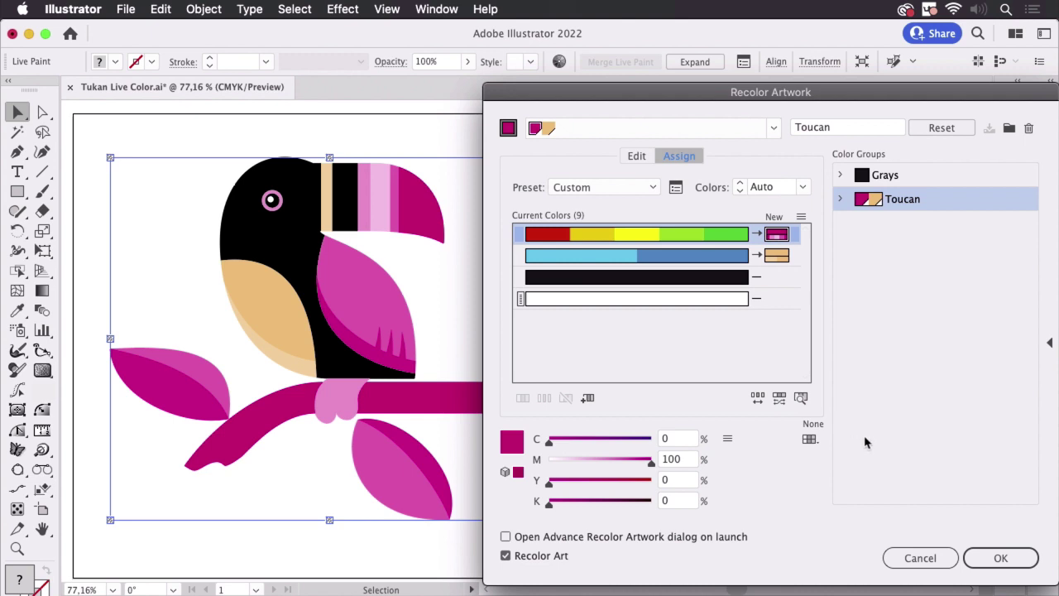
pyautogui.click(816, 447)
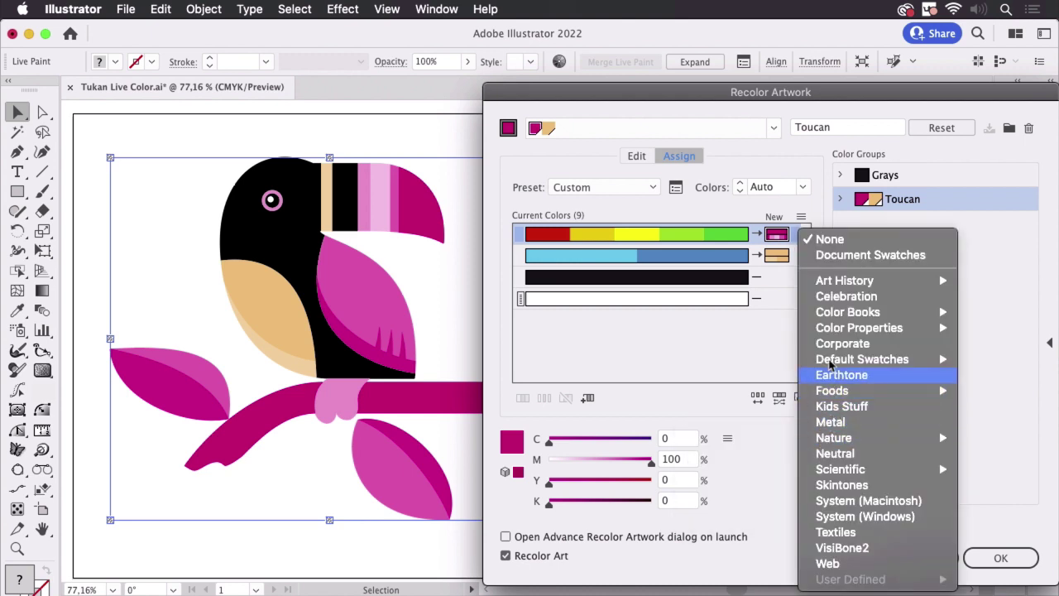
pyautogui.moveTo(844, 312)
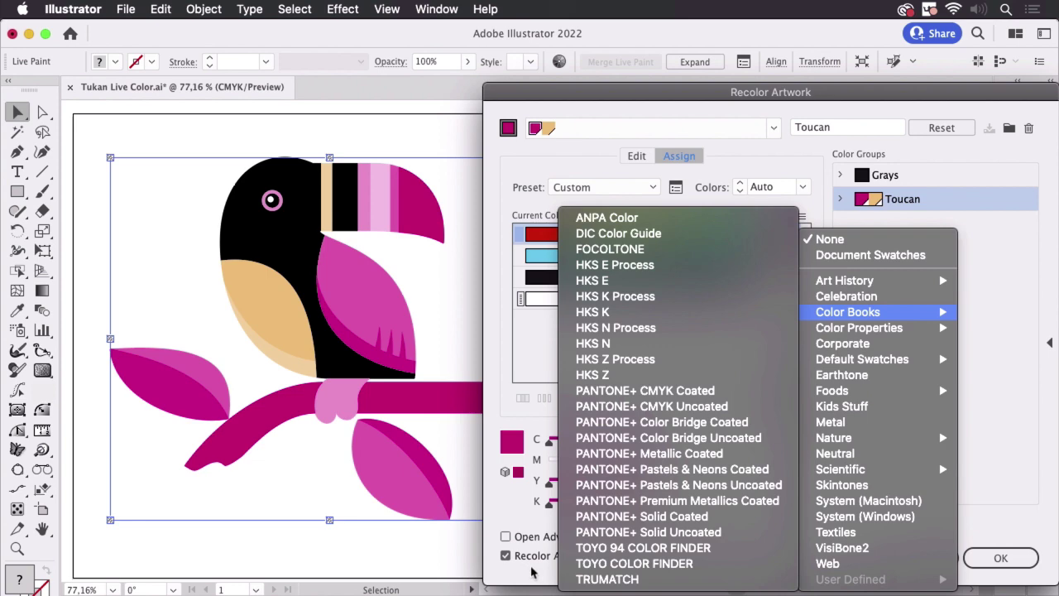
pyautogui.click(532, 571)
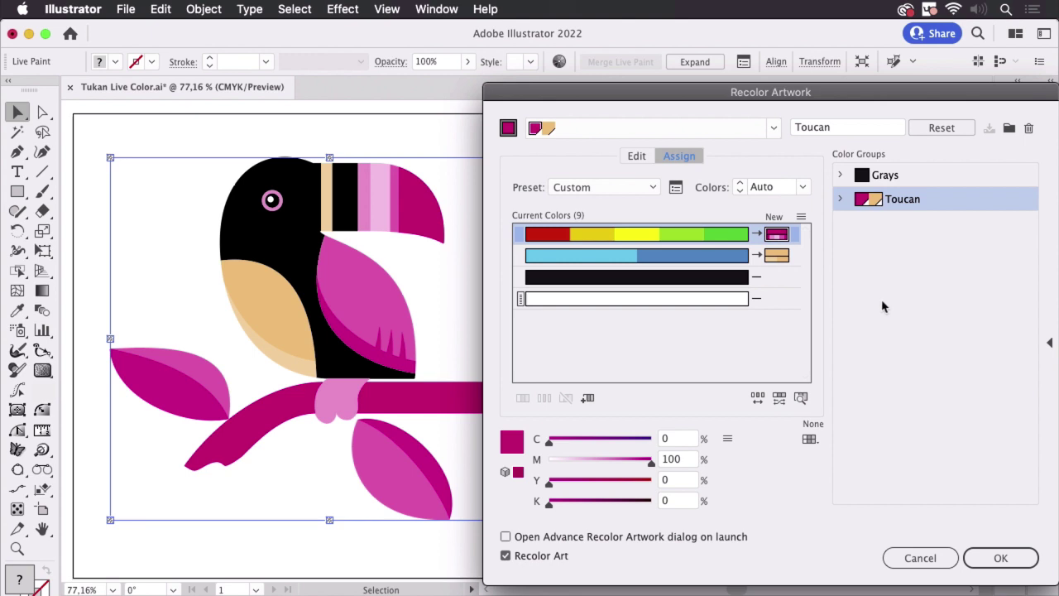
# Set the first magenta row's colorization method to Exact for one flat magenta.
pyautogui.moveTo(795, 240)
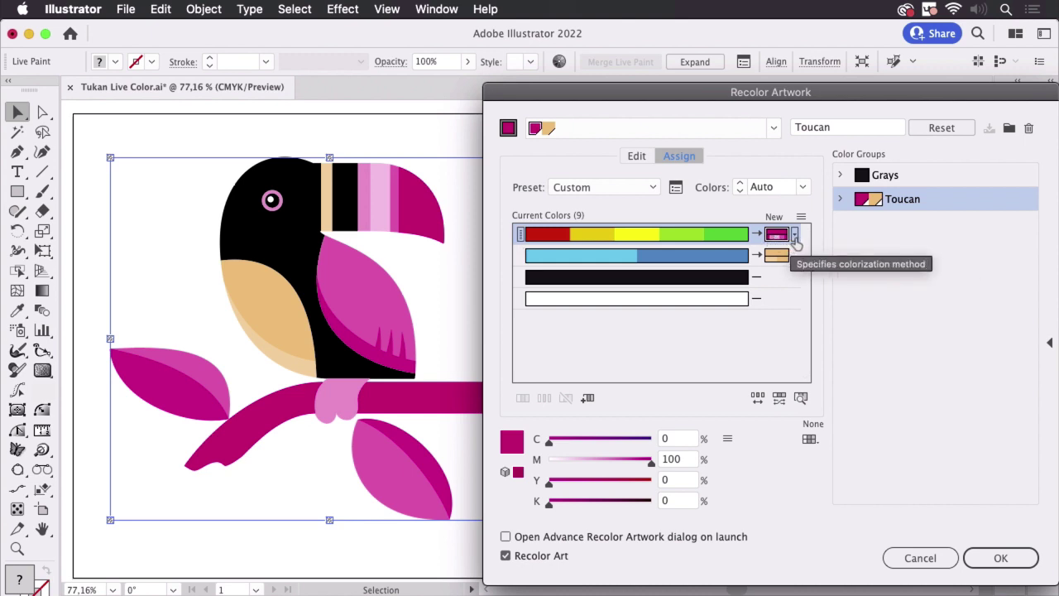
pyautogui.click(795, 237)
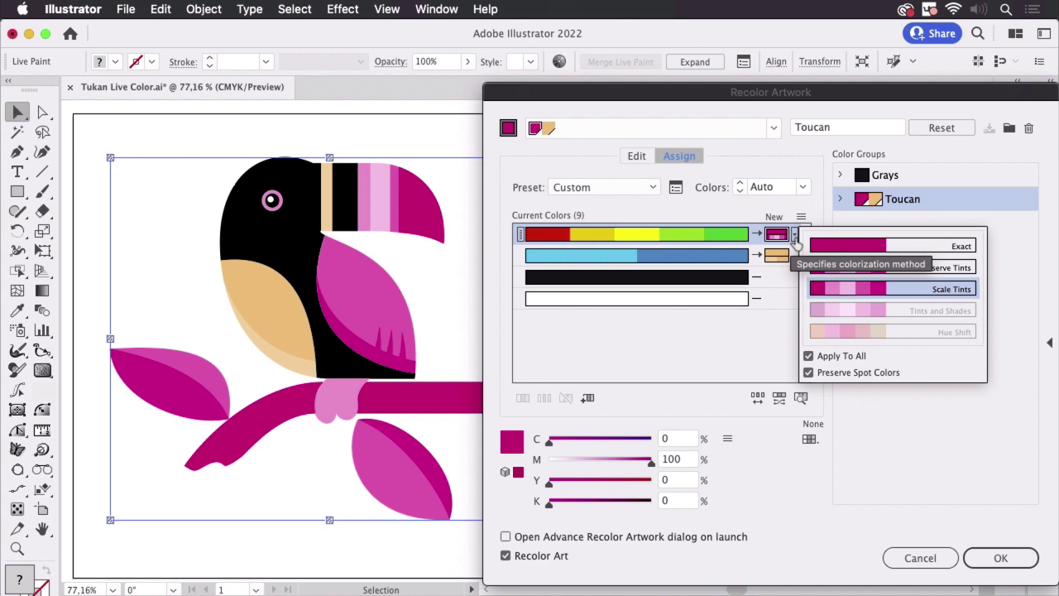
pyautogui.click(854, 252)
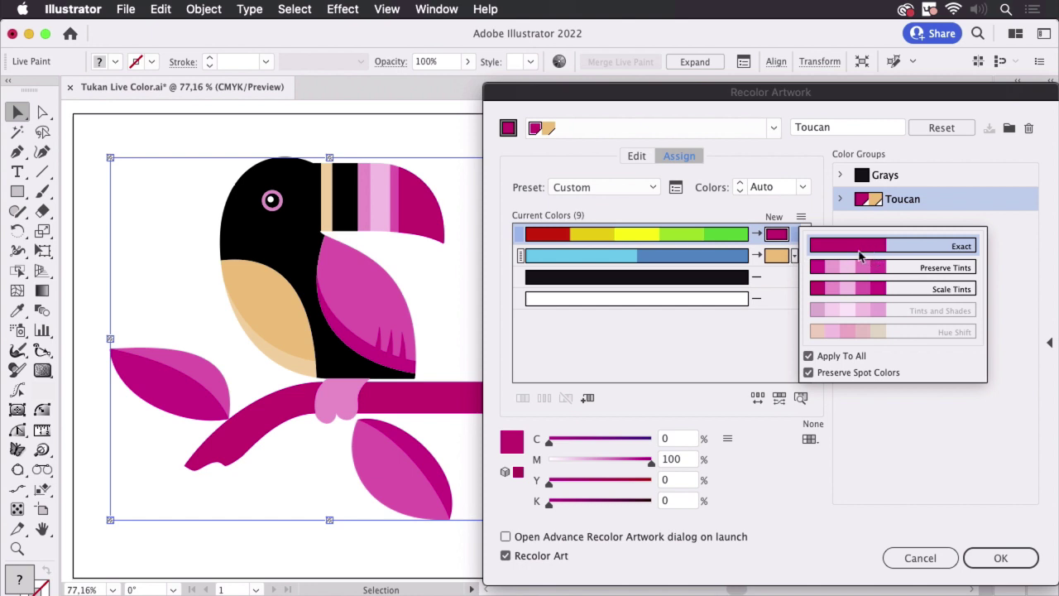
pyautogui.click(795, 501)
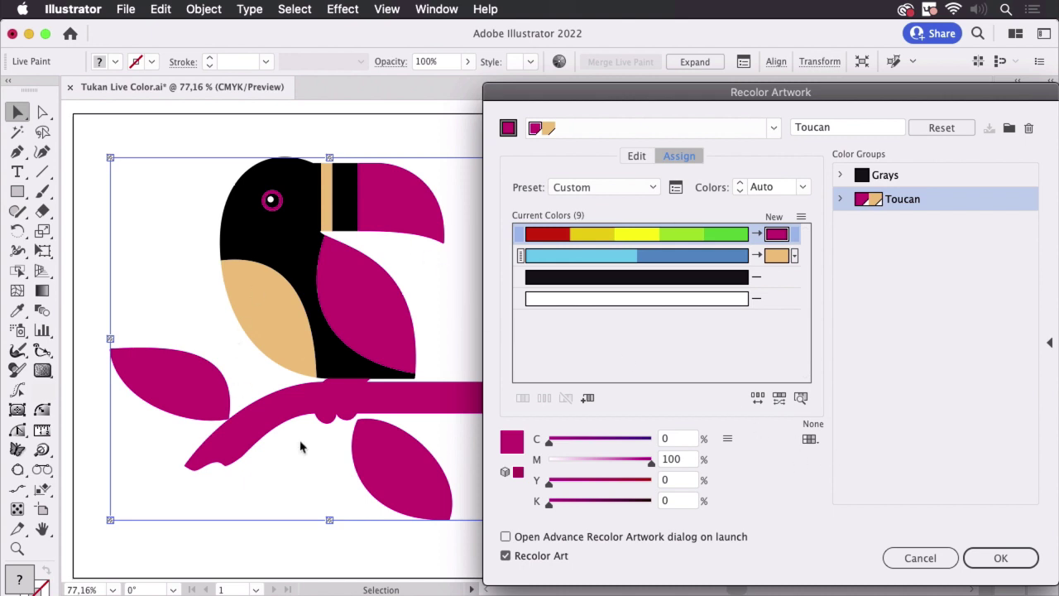
pyautogui.click(794, 235)
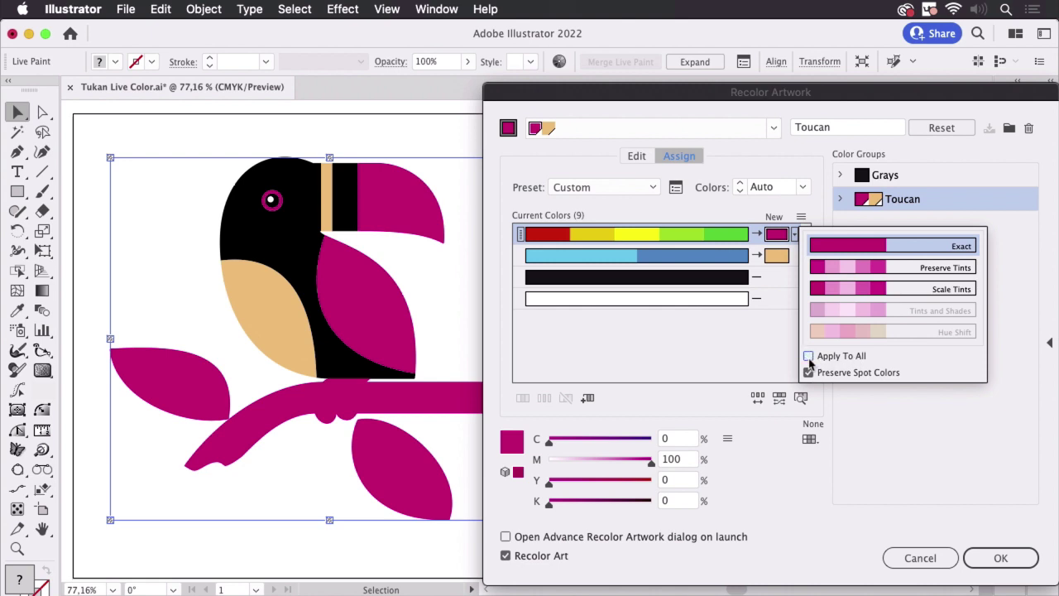
# Uncheck Preserve Spot Colors and set the first color's method to Tints and Shades.
pyautogui.click(876, 270)
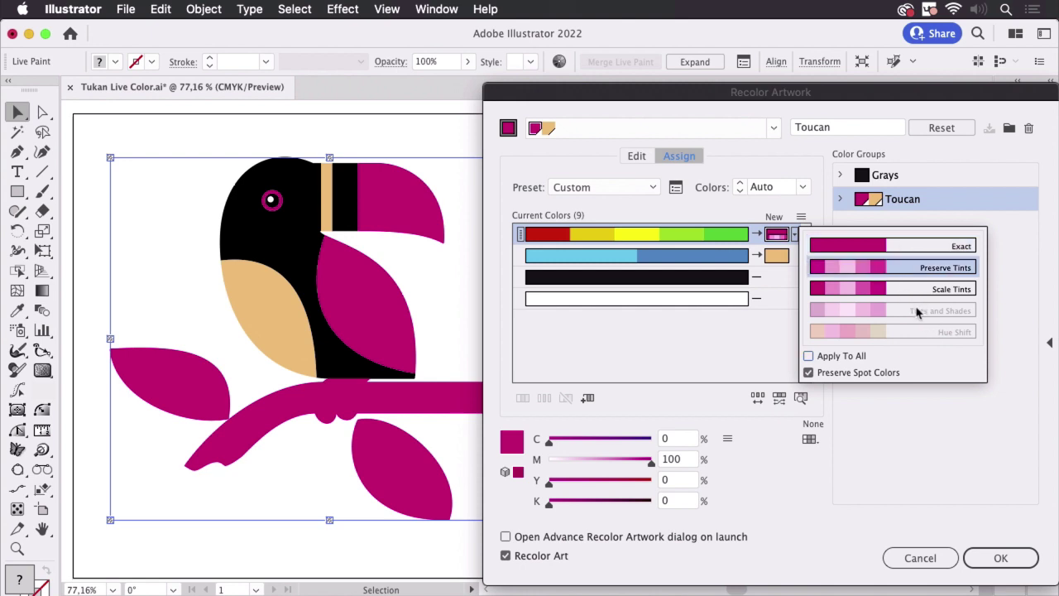
pyautogui.click(774, 256)
pyautogui.click(808, 372)
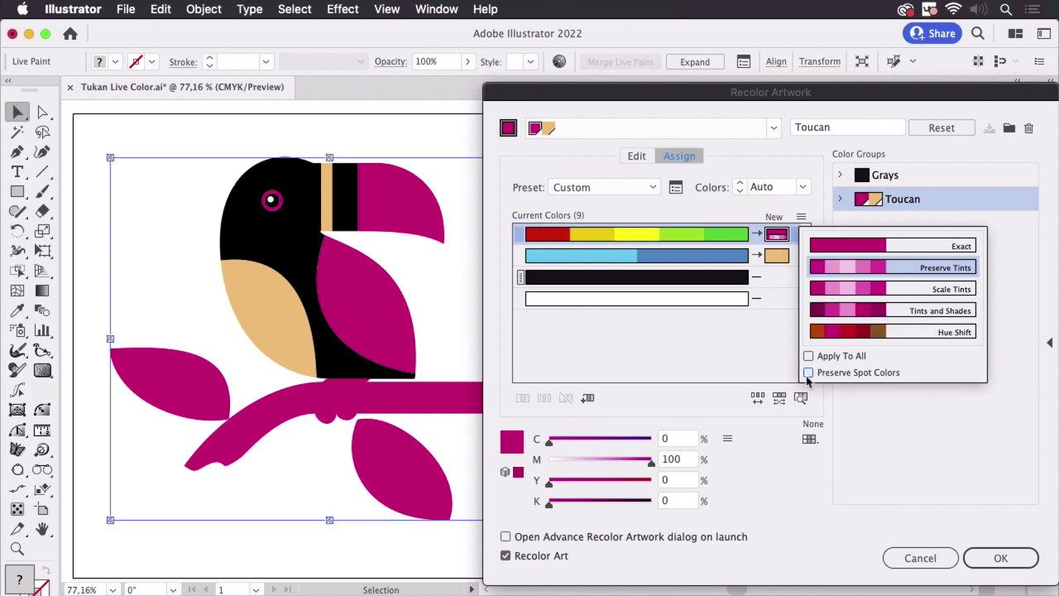
pyautogui.click(871, 317)
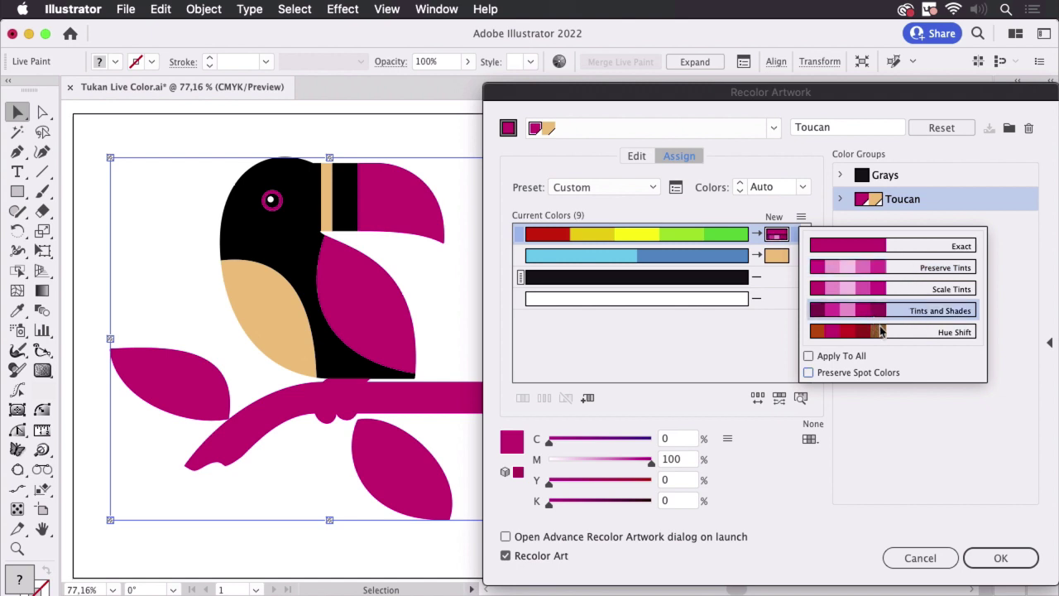
pyautogui.click(799, 494)
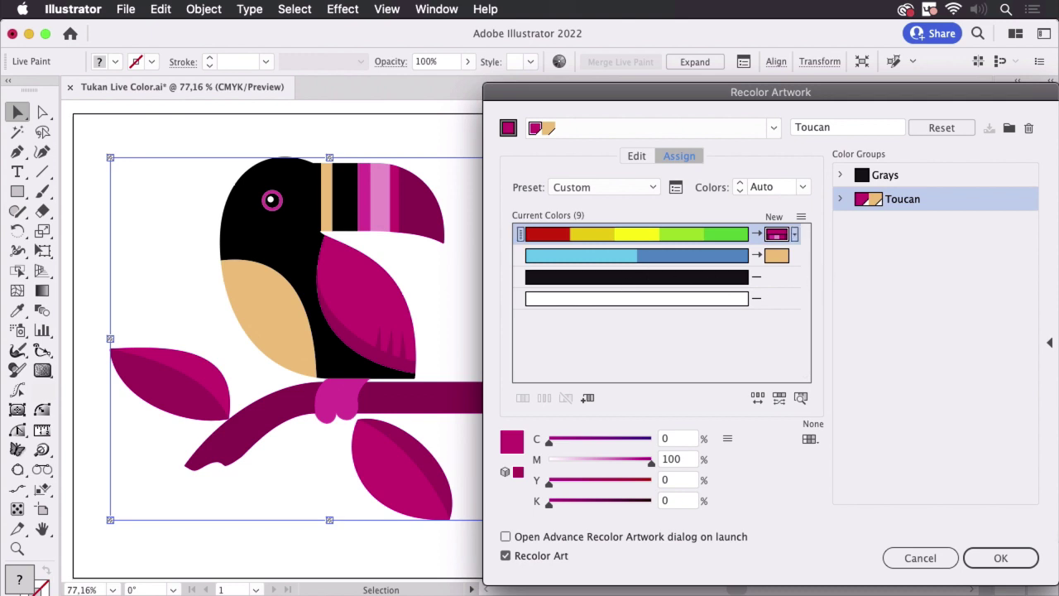
# Commit the Tints and Shades magenta and tan recolor and deselect the toucan.
pyautogui.click(1002, 560)
pyautogui.click(659, 349)
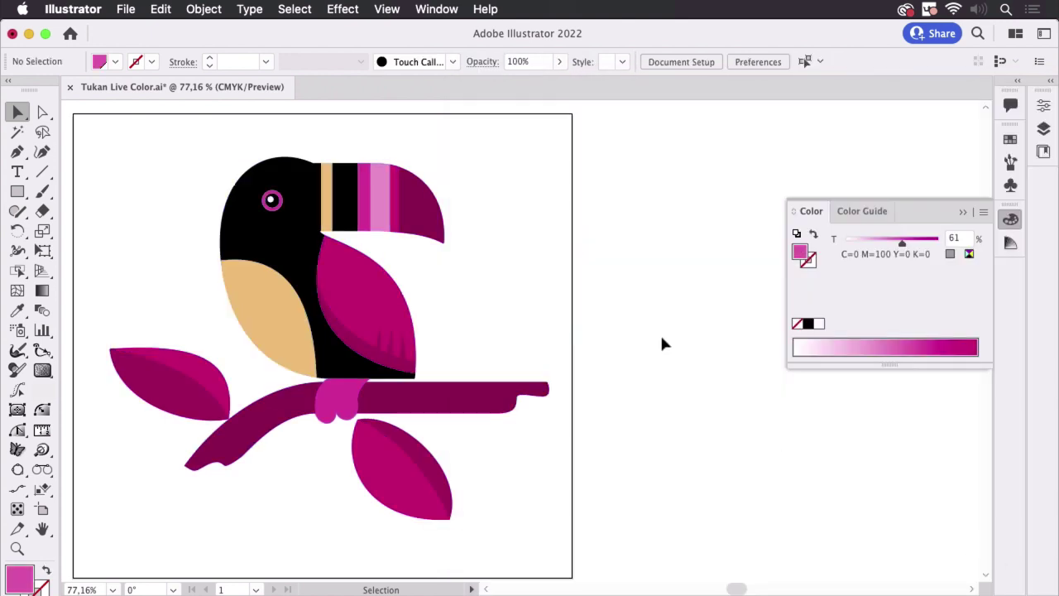
pyautogui.click(19, 271)
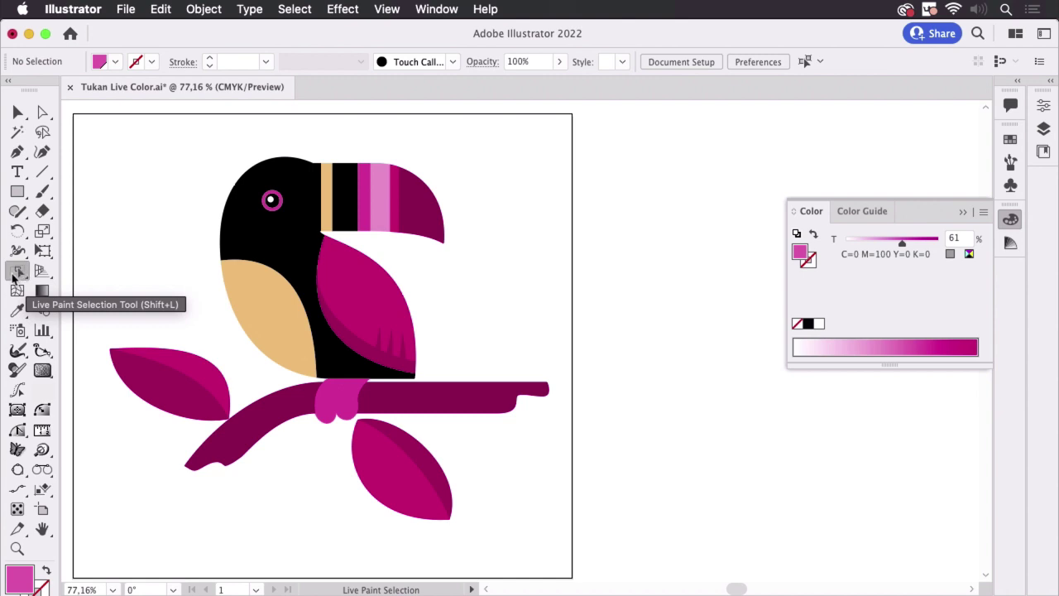
# Check the beak tip (34% black), branch and leaf (21% black) face colors, then clear the selection.
pyautogui.click(432, 215)
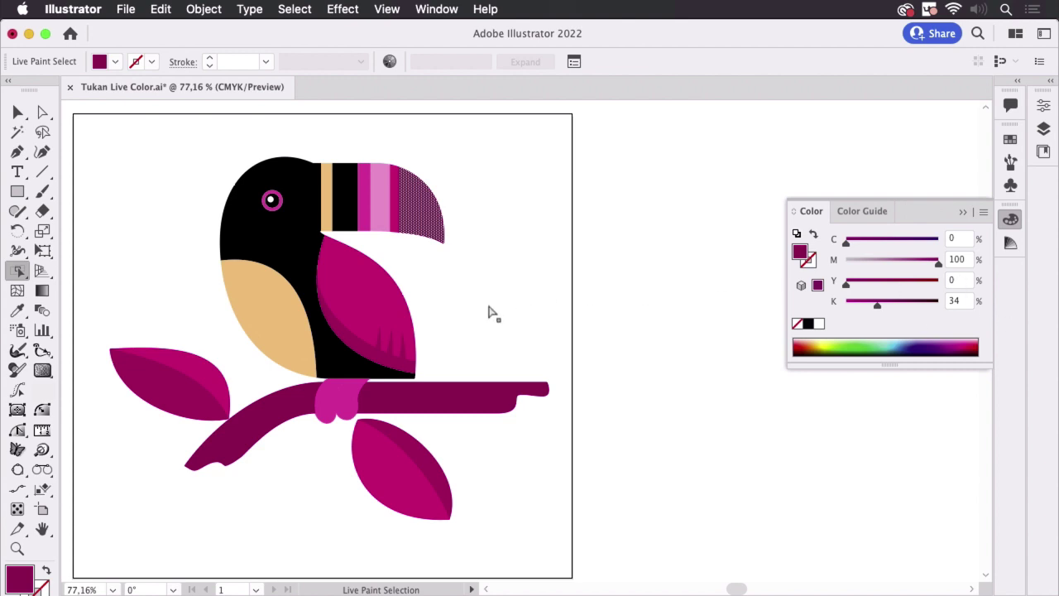
pyautogui.click(447, 405)
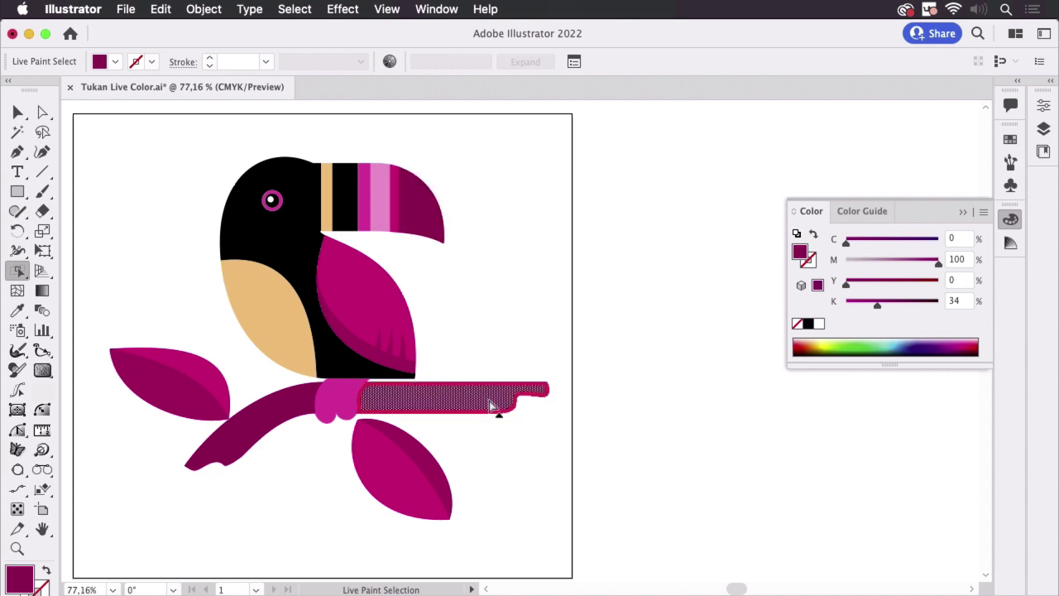
pyautogui.click(269, 415)
pyautogui.click(187, 403)
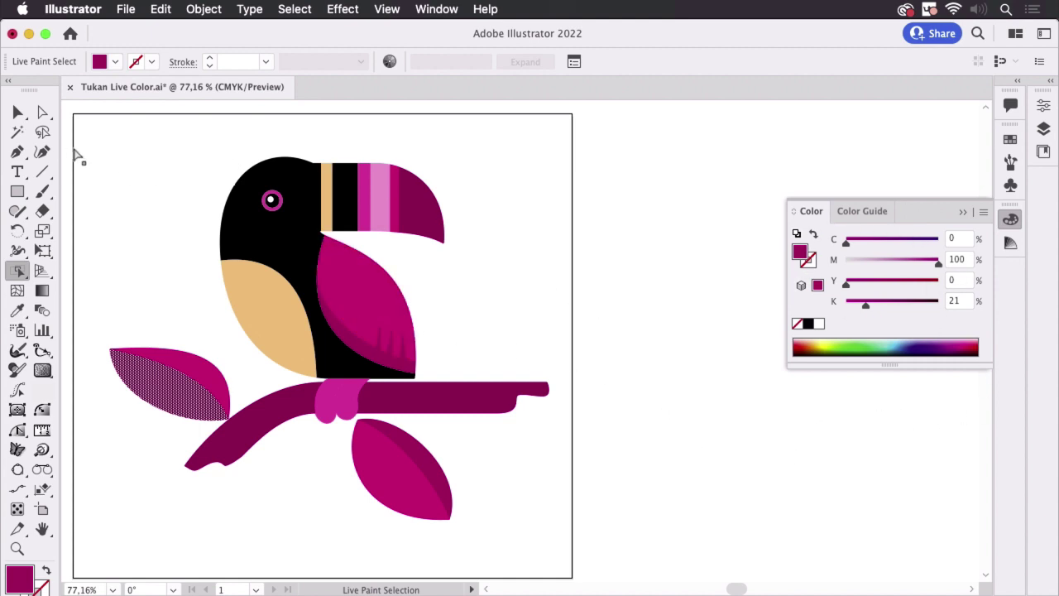
pyautogui.click(18, 112)
pyautogui.click(652, 220)
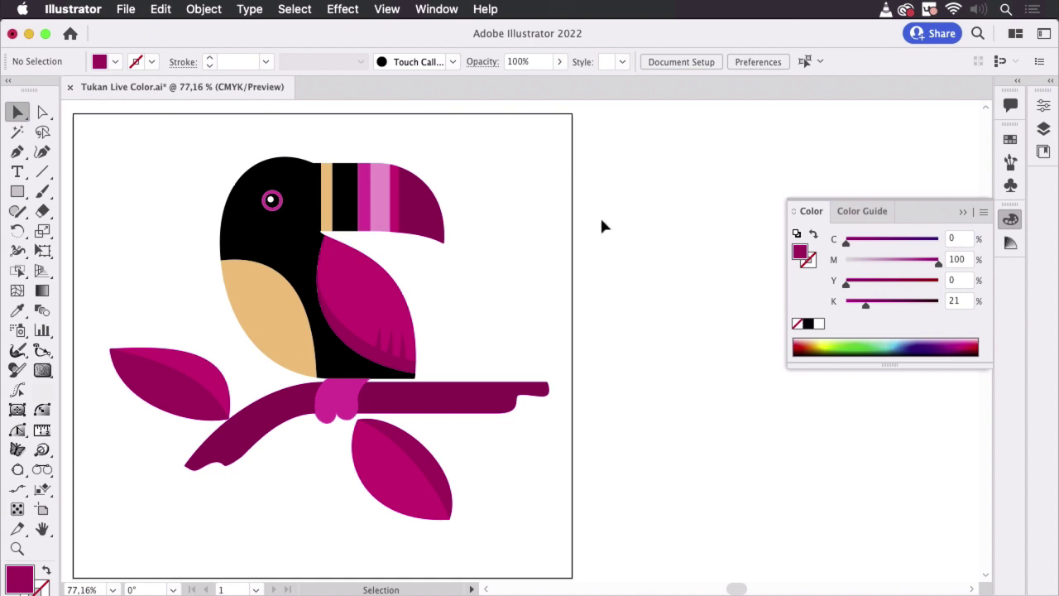
pyautogui.click(416, 218)
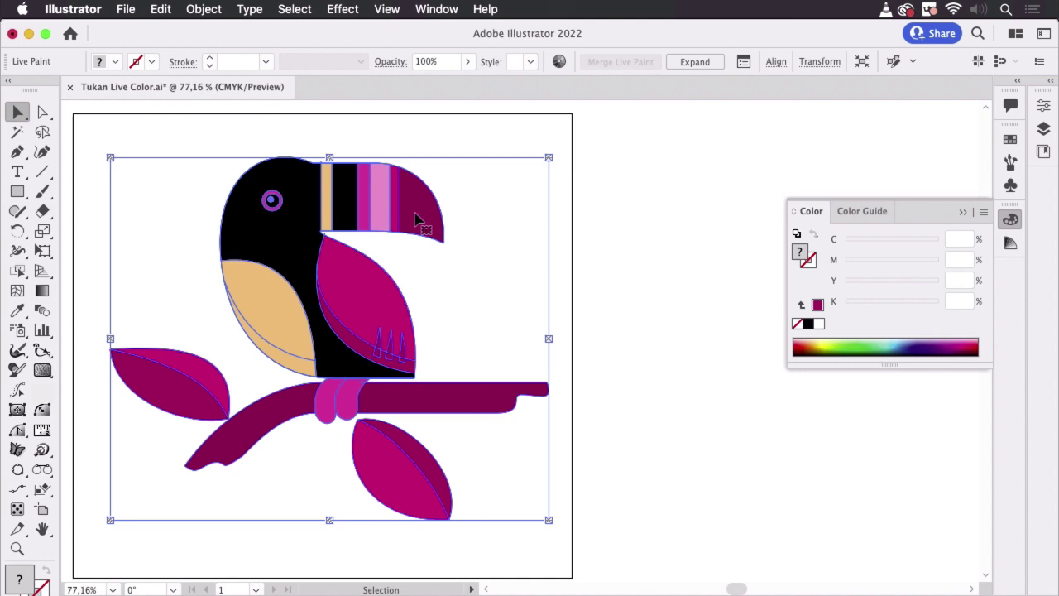
pyautogui.click(559, 63)
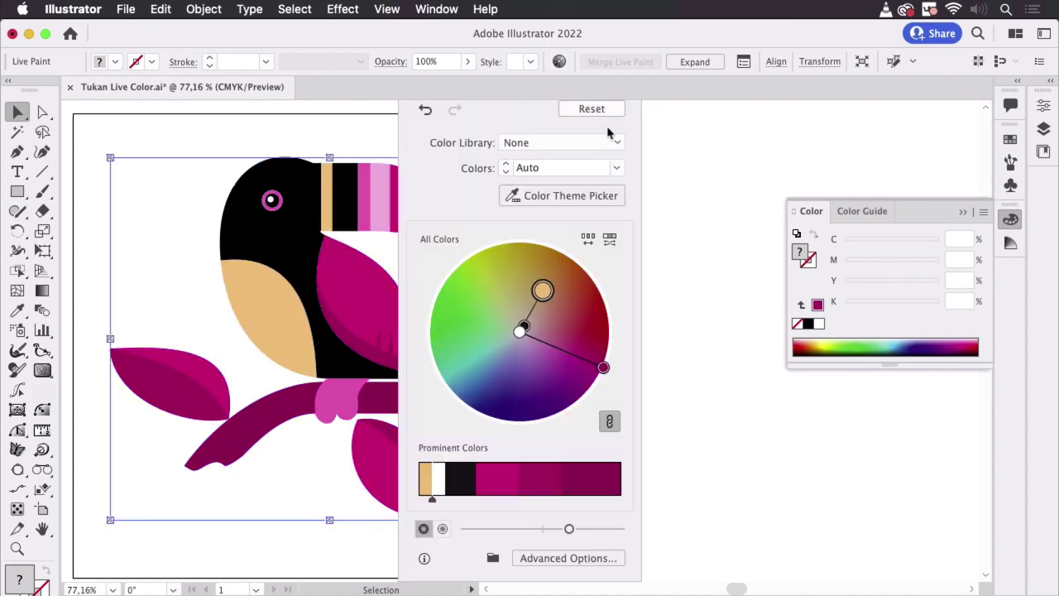
pyautogui.click(568, 559)
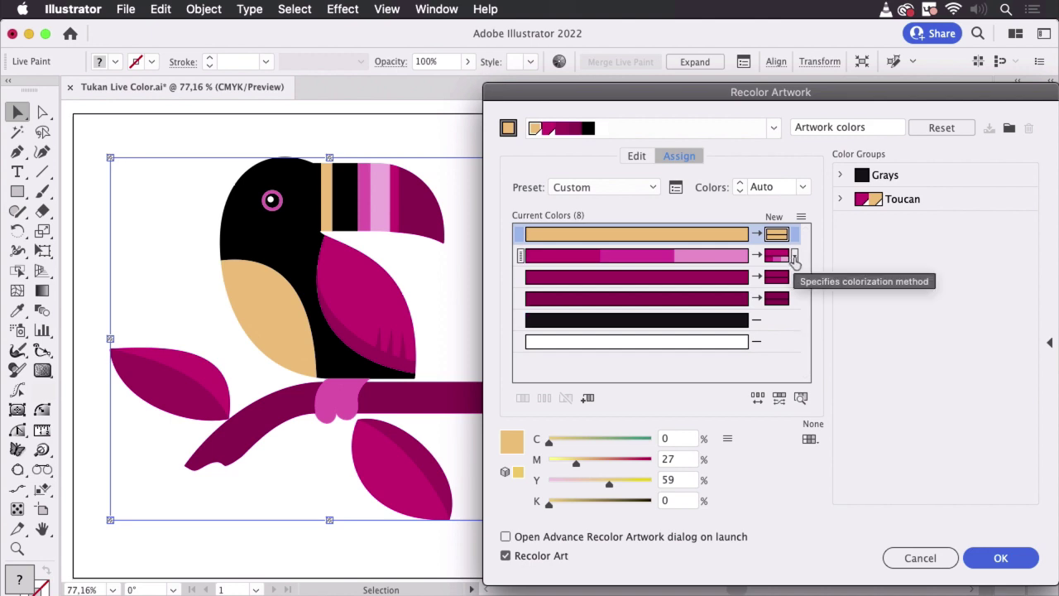
pyautogui.click(794, 259)
pyautogui.click(940, 307)
pyautogui.click(795, 259)
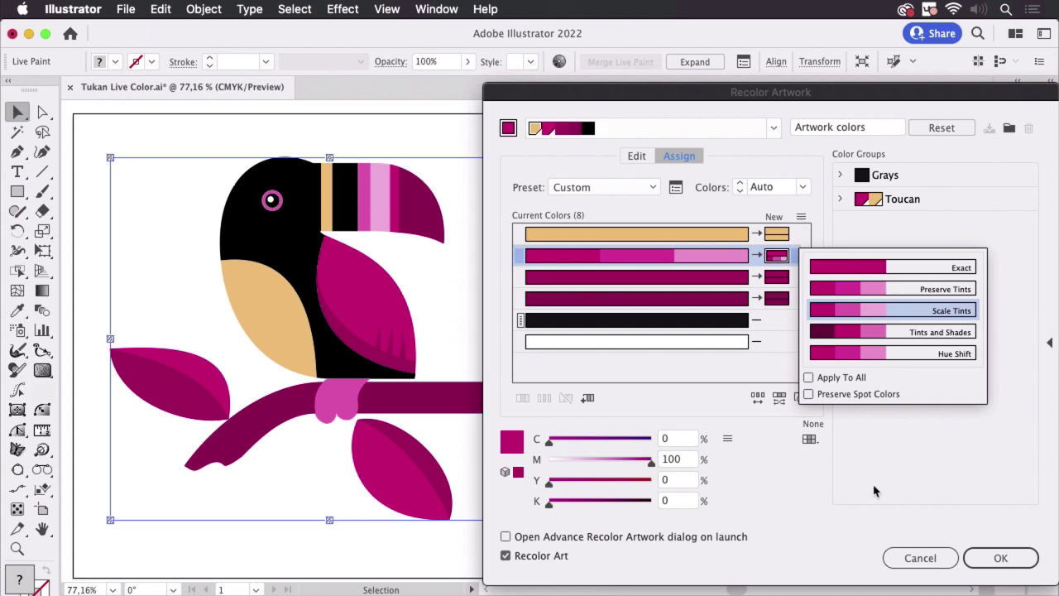
pyautogui.click(816, 536)
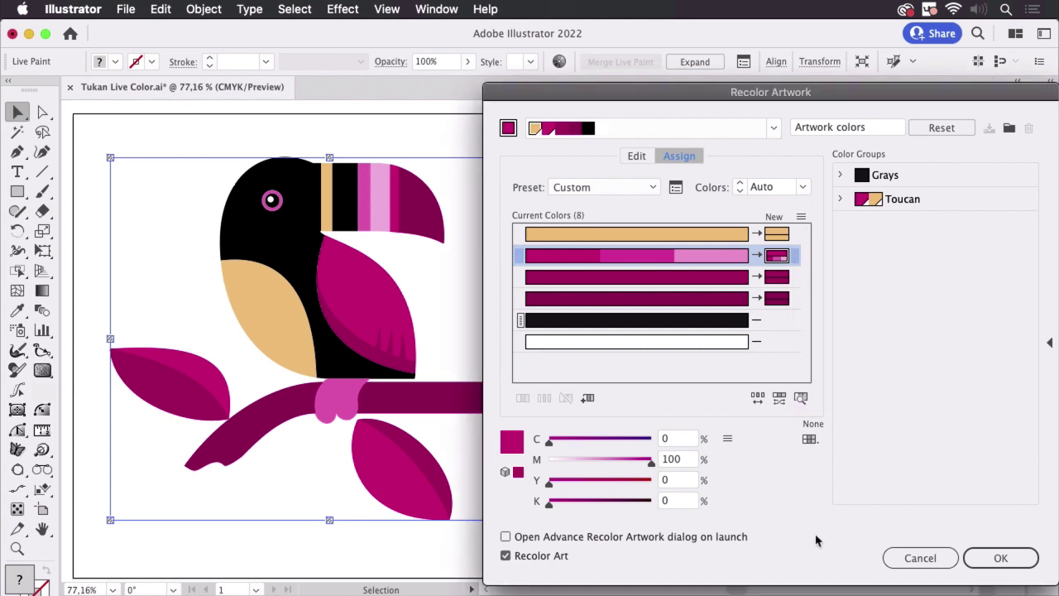
pyautogui.click(935, 562)
pyautogui.click(690, 402)
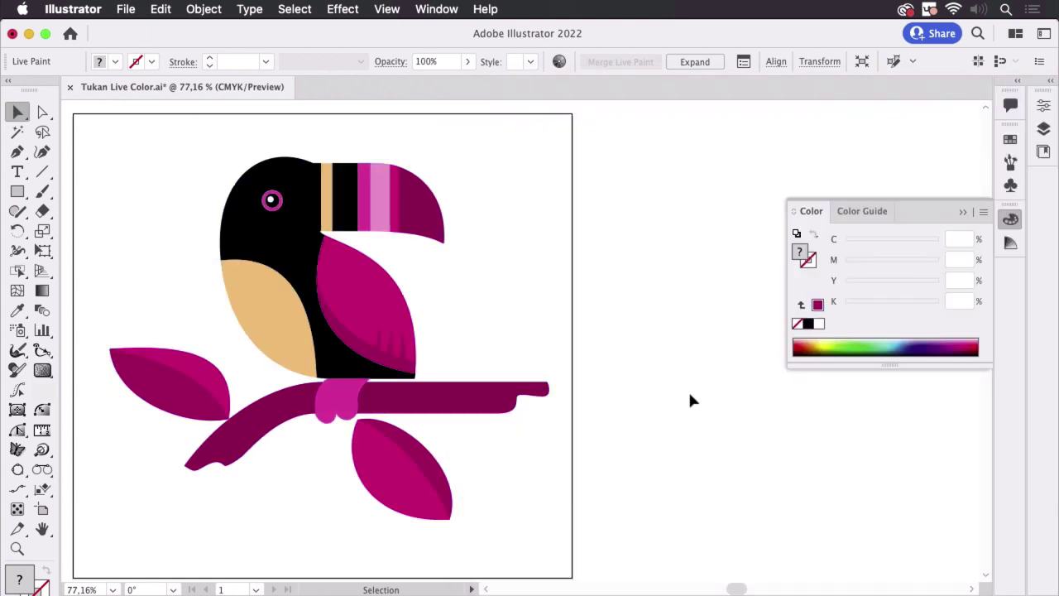